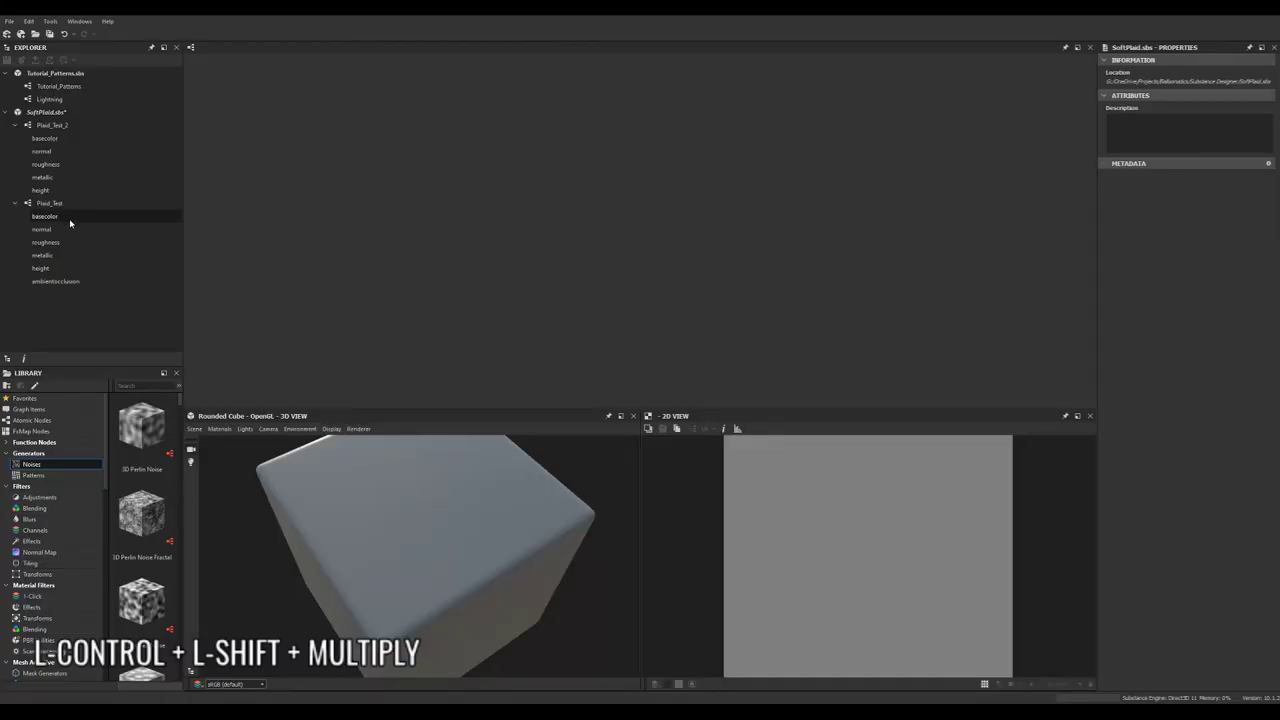
Create a graph named Soft Plaid in the SoftPlaid.sbs package using the PBR (Metallic/Roughness) template
{"action": "left_click", "coordinate": [14, 203]}
{"action": "left_click", "coordinate": [15, 125]}
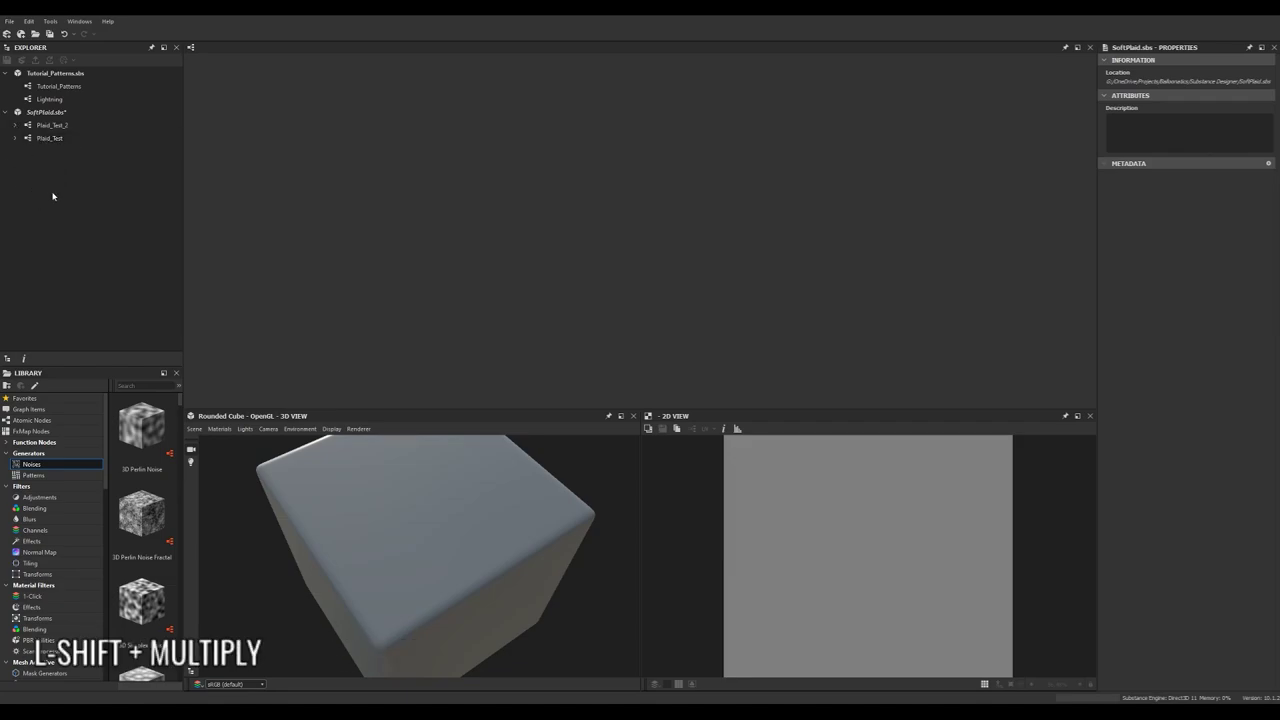
{"action": "right_click", "coordinate": [45, 112]}
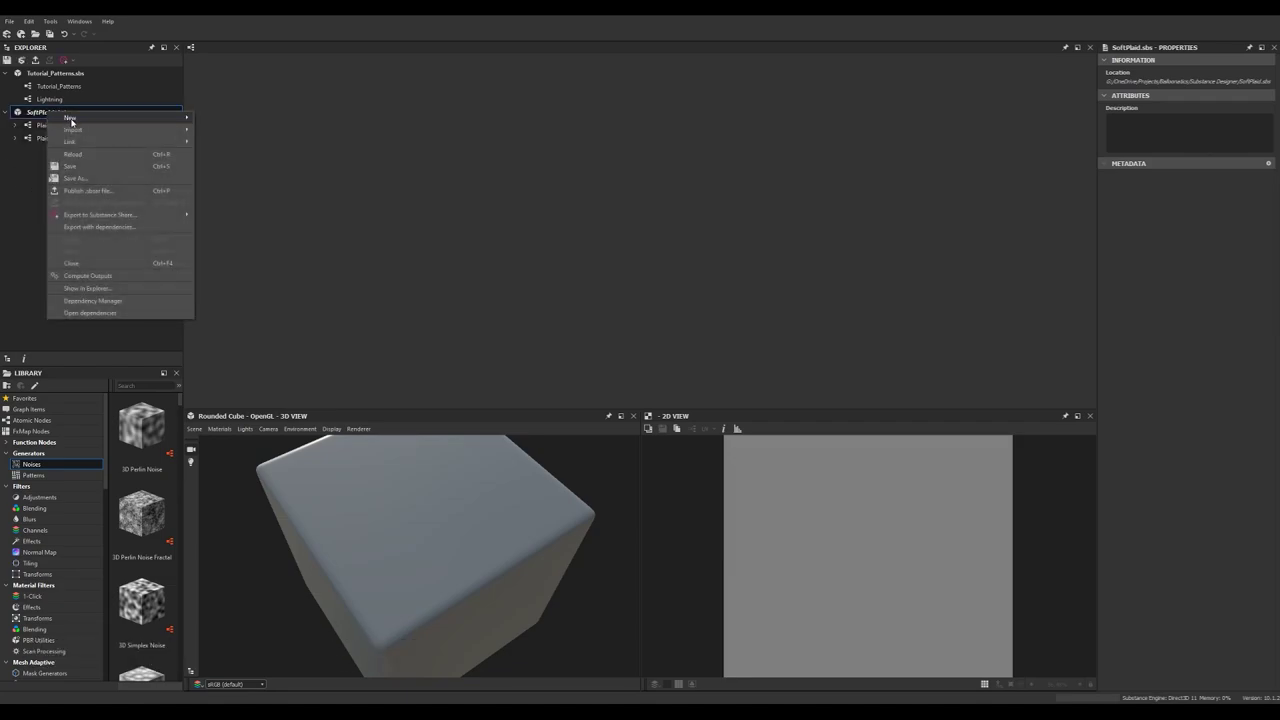
{"action": "mouse_move", "coordinate": [75, 118]}
{"action": "left_click", "coordinate": [228, 118]}
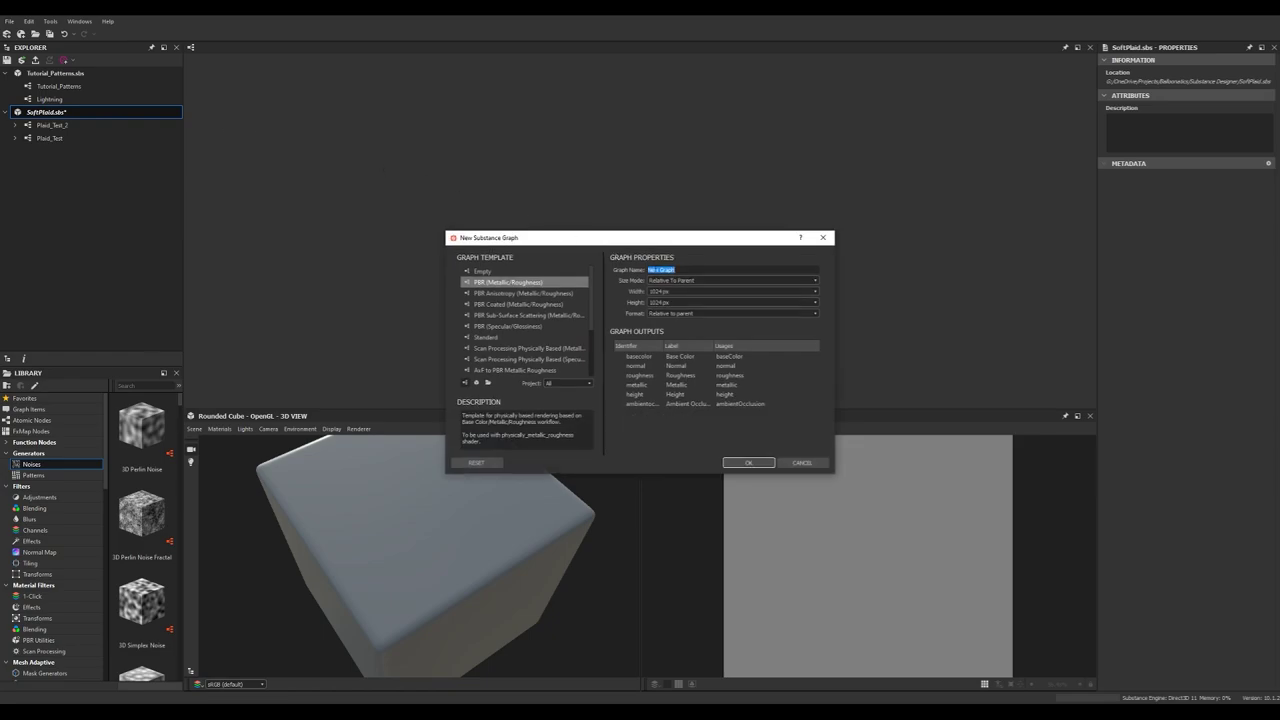
{"action": "type", "text": "Soft Plaid"}
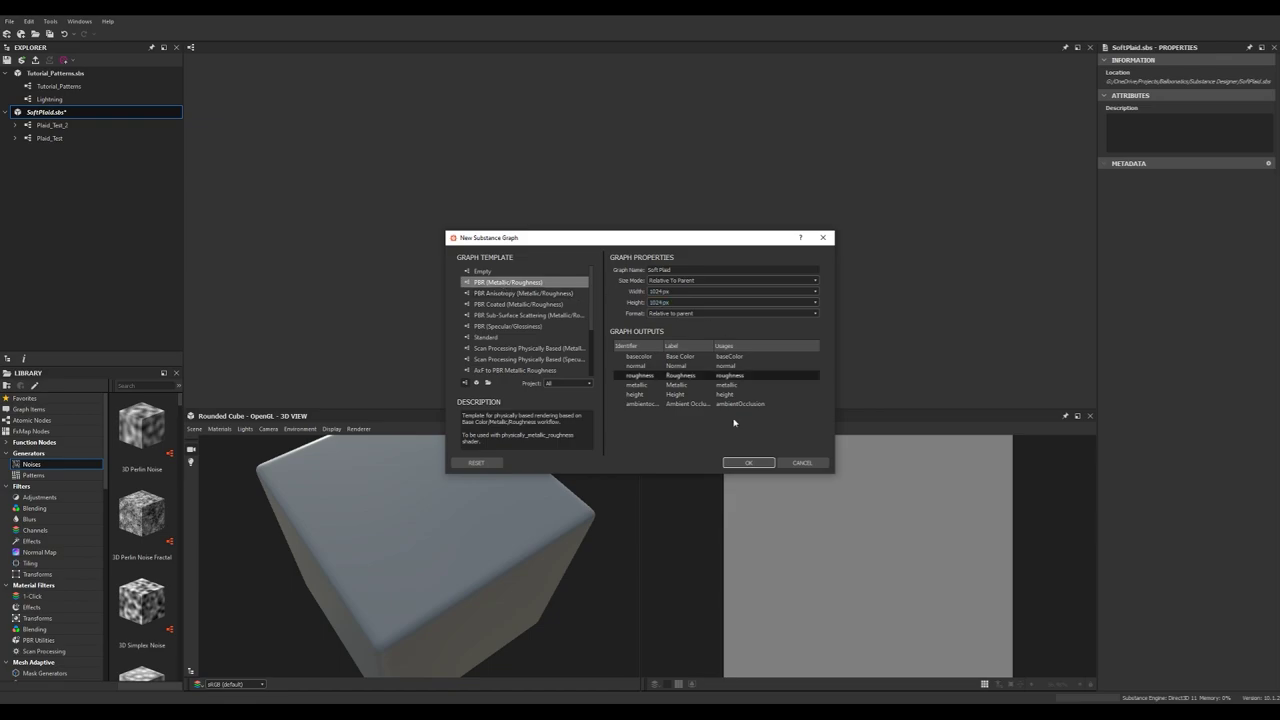
{"action": "left_click", "coordinate": [750, 463]}
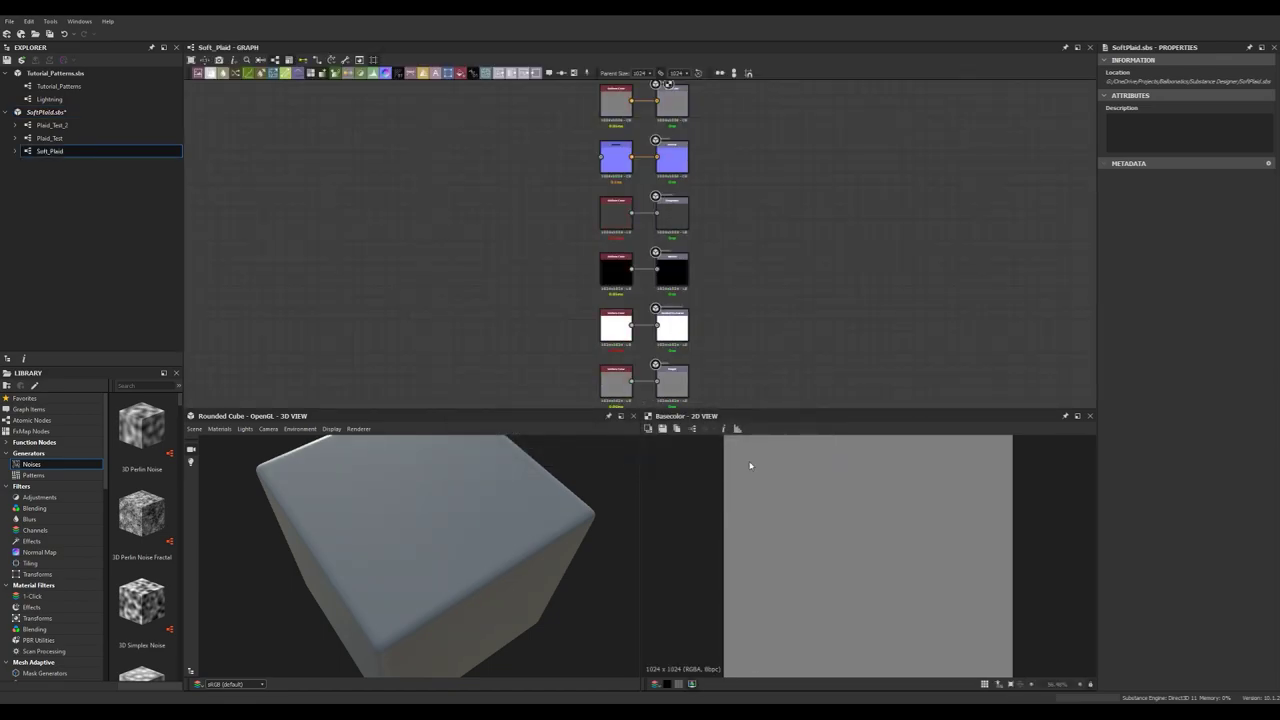
Set the output color of the Uniform Color node feeding the Roughness output to white, value 1
{"action": "middle_click_drag", "start_coordinate": [500, 215], "coordinate": [547, 221]}
{"action": "scroll", "coordinate": [546, 223], "scroll_direction": "down", "scroll_amount": 2}
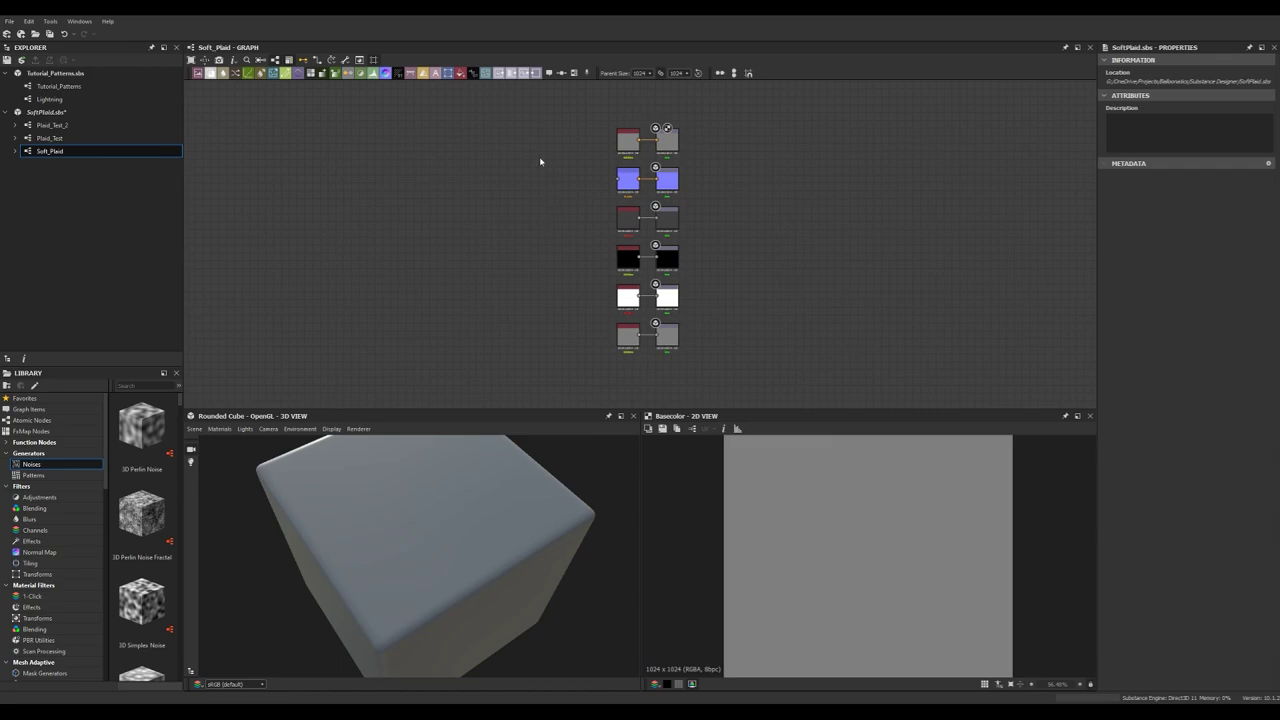
{"action": "left_click_drag", "start_coordinate": [613, 325], "coordinate": [625, 361]}
{"action": "left_click", "coordinate": [587, 321]}
{"action": "scroll", "coordinate": [588, 316], "scroll_direction": "up", "scroll_amount": 5}
{"action": "middle_click_drag", "start_coordinate": [606, 264], "coordinate": [513, 379]}
{"action": "middle_click_drag", "start_coordinate": [537, 260], "coordinate": [537, 349]}
{"action": "left_click", "coordinate": [611, 251]}
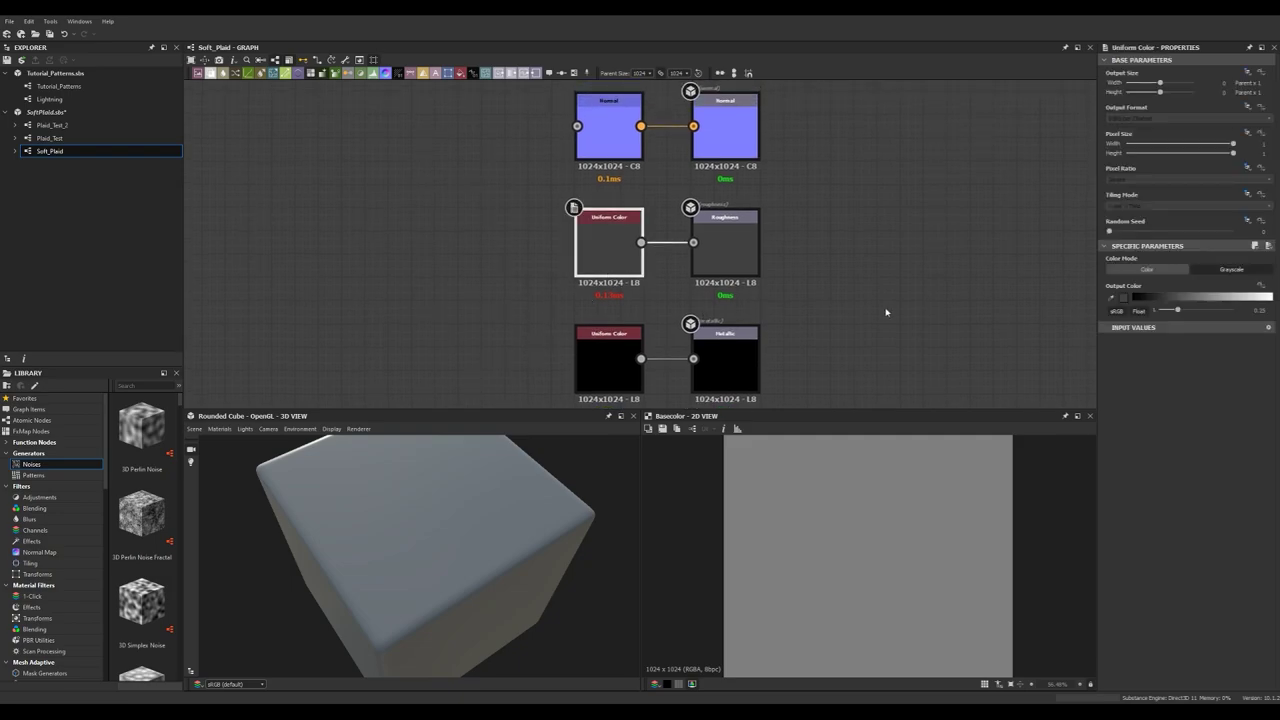
{"action": "left_click_drag", "start_coordinate": [1182, 301], "coordinate": [1274, 298]}
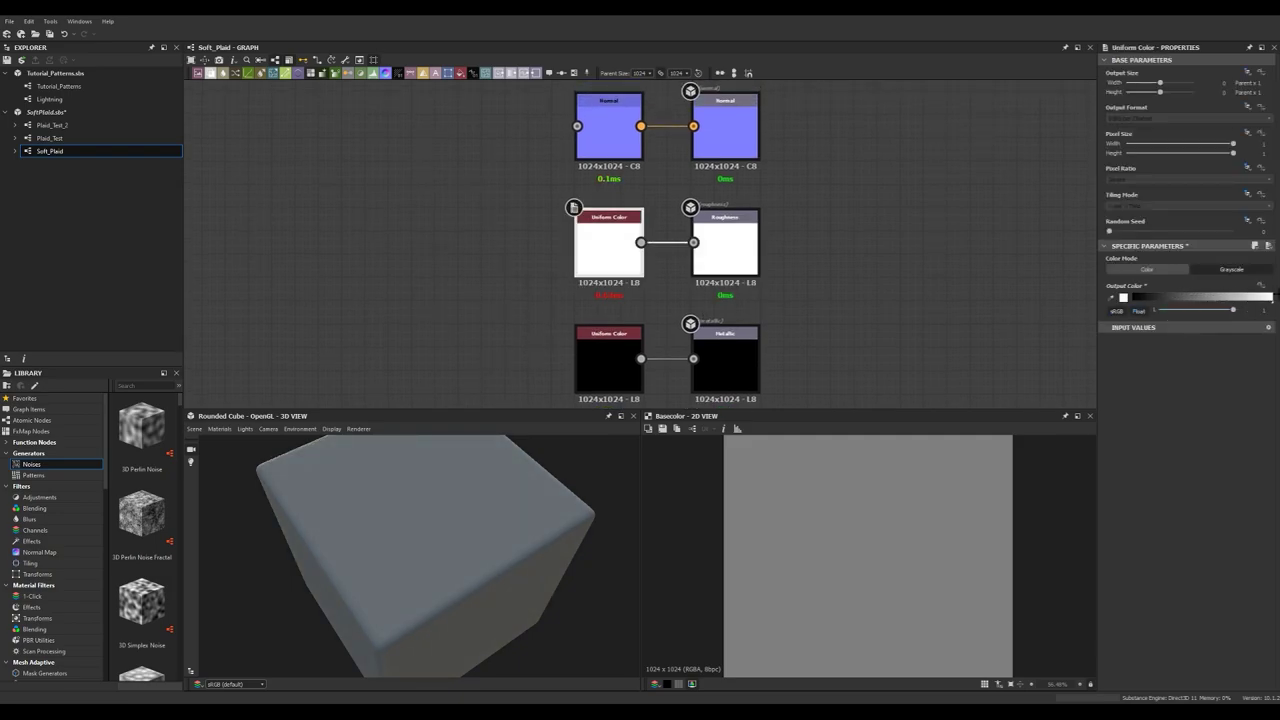
{"action": "left_click", "coordinate": [568, 246]}
Delete the Uniform Color node feeding the Base Color output
{"action": "middle_click_drag", "start_coordinate": [555, 177], "coordinate": [534, 263]}
{"action": "left_click", "coordinate": [586, 224]}
{"action": "middle_click_drag", "start_coordinate": [491, 183], "coordinate": [525, 154]}
{"action": "scroll", "coordinate": [493, 270], "scroll_direction": "down", "scroll_amount": 2}
{"action": "left_click", "coordinate": [620, 201]}
{"action": "key", "text": "Delete"}
{"action": "middle_click_drag", "start_coordinate": [541, 271], "coordinate": [531, 205]}
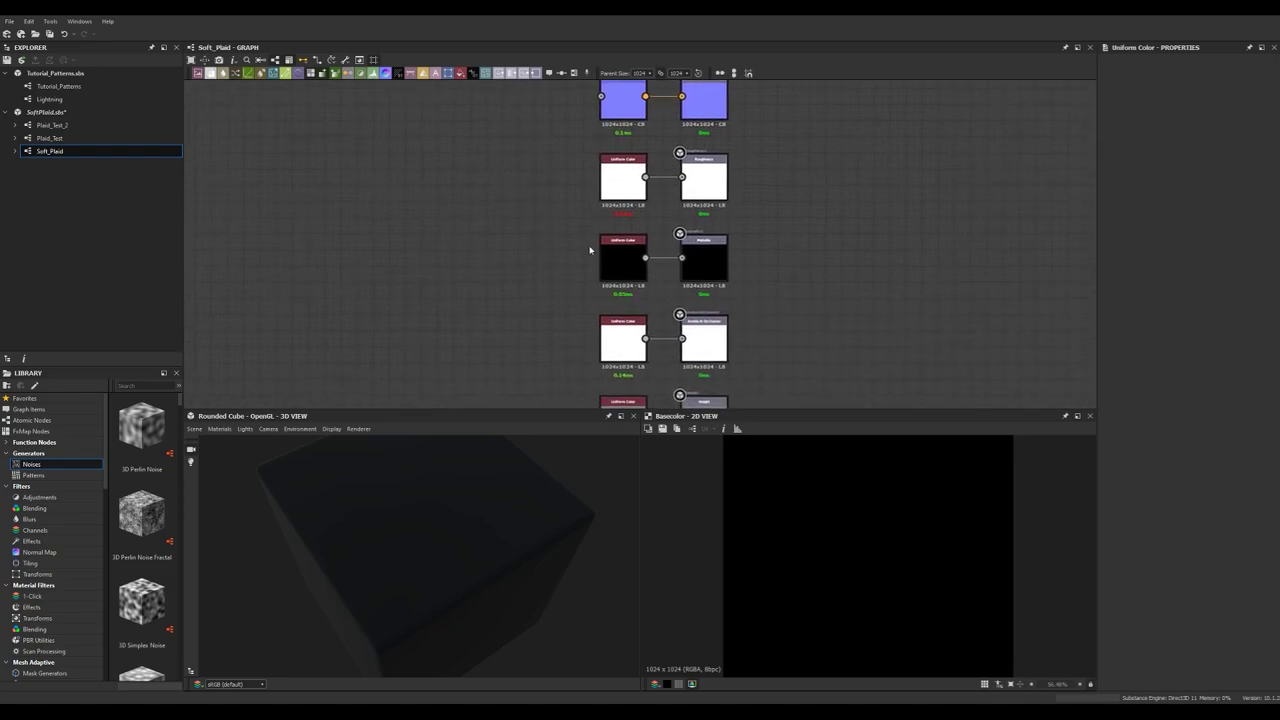
Delete the two Uniform Color nodes feeding the Ambient Occlusion and Height outputs
{"action": "left_click", "coordinate": [605, 251]}
{"action": "scroll", "coordinate": [625, 253], "scroll_direction": "up", "scroll_amount": 3}
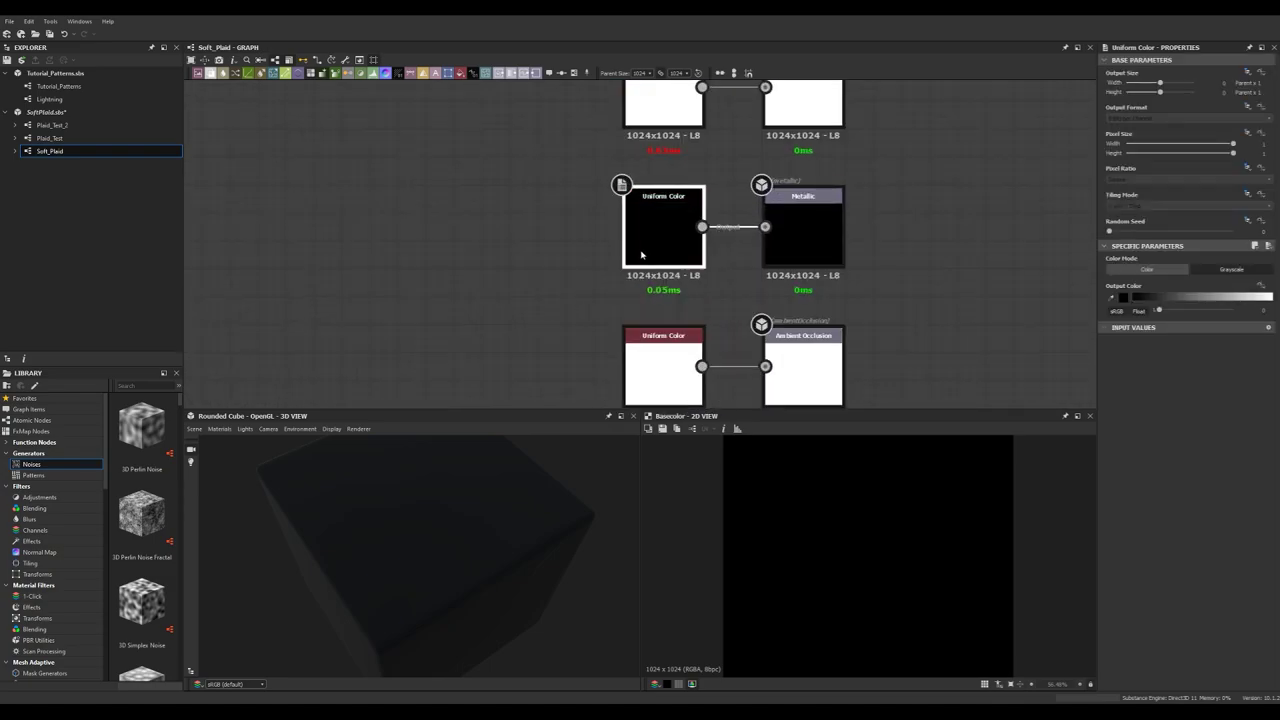
{"action": "middle_click_drag", "start_coordinate": [571, 322], "coordinate": [551, 197]}
{"action": "scroll", "coordinate": [550, 201], "scroll_direction": "down", "scroll_amount": 2}
{"action": "left_click", "coordinate": [610, 235]}
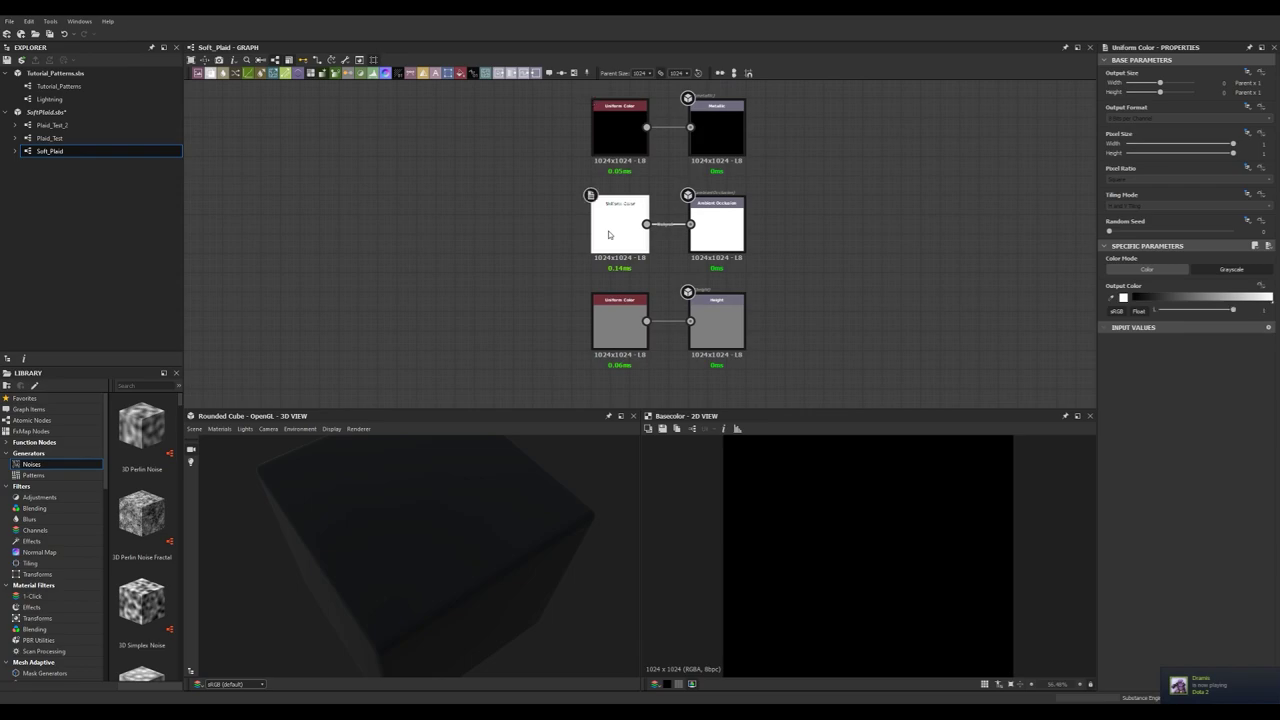
{"action": "scroll", "coordinate": [578, 235], "scroll_direction": "up", "scroll_amount": 1}
{"action": "middle_click_drag", "start_coordinate": [471, 246], "coordinate": [596, 222]}
{"action": "scroll", "coordinate": [580, 232], "scroll_direction": "down", "scroll_amount": 3}
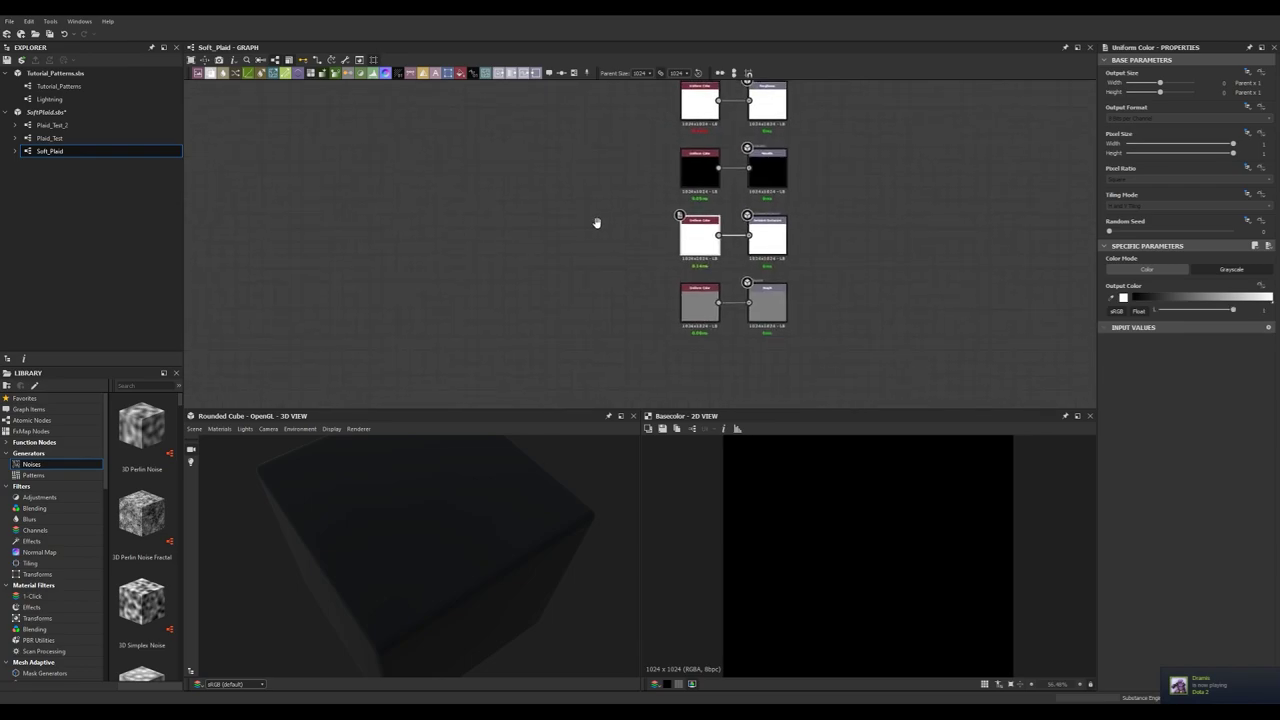
{"action": "left_click_drag", "start_coordinate": [652, 319], "coordinate": [706, 246]}
{"action": "key", "text": "Delete"}
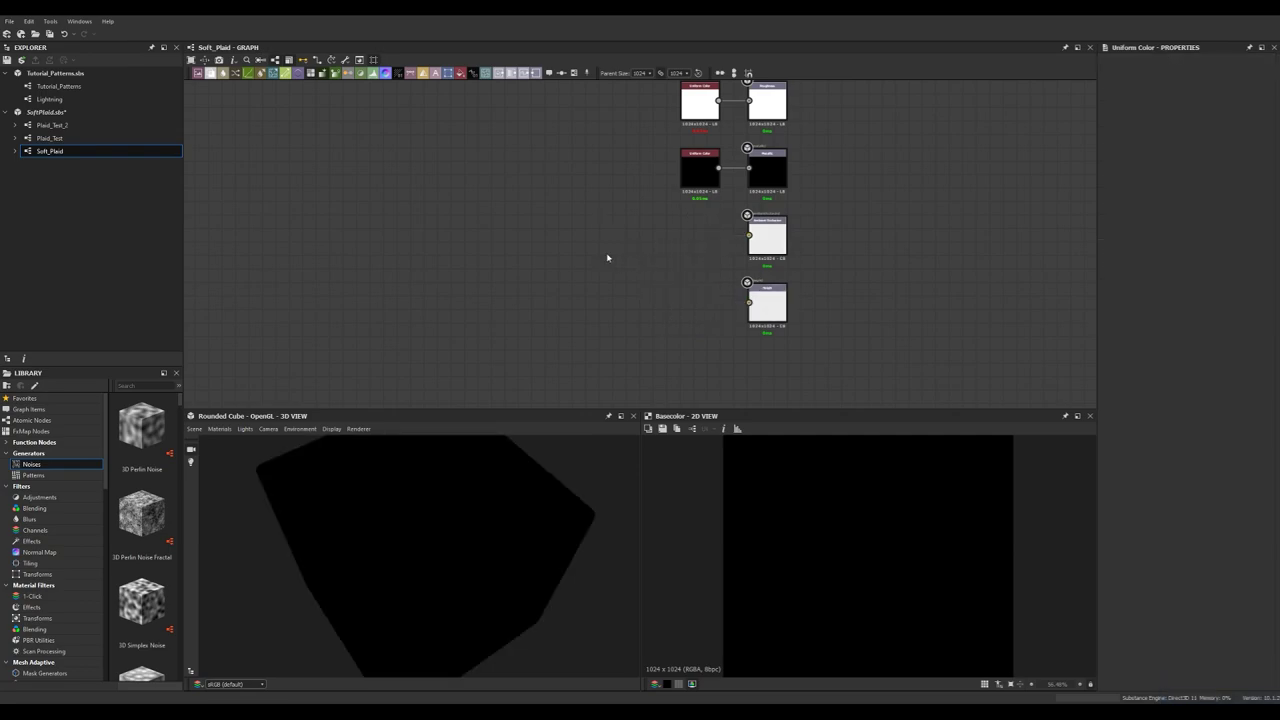
Add a Tile Generator node in the empty area of the graph, away from the output nodes
{"action": "middle_click_drag", "start_coordinate": [533, 208], "coordinate": [688, 277]}
{"action": "scroll", "coordinate": [676, 257], "scroll_direction": "down", "scroll_amount": 3}
{"action": "middle_click_drag", "start_coordinate": [617, 211], "coordinate": [728, 266]}
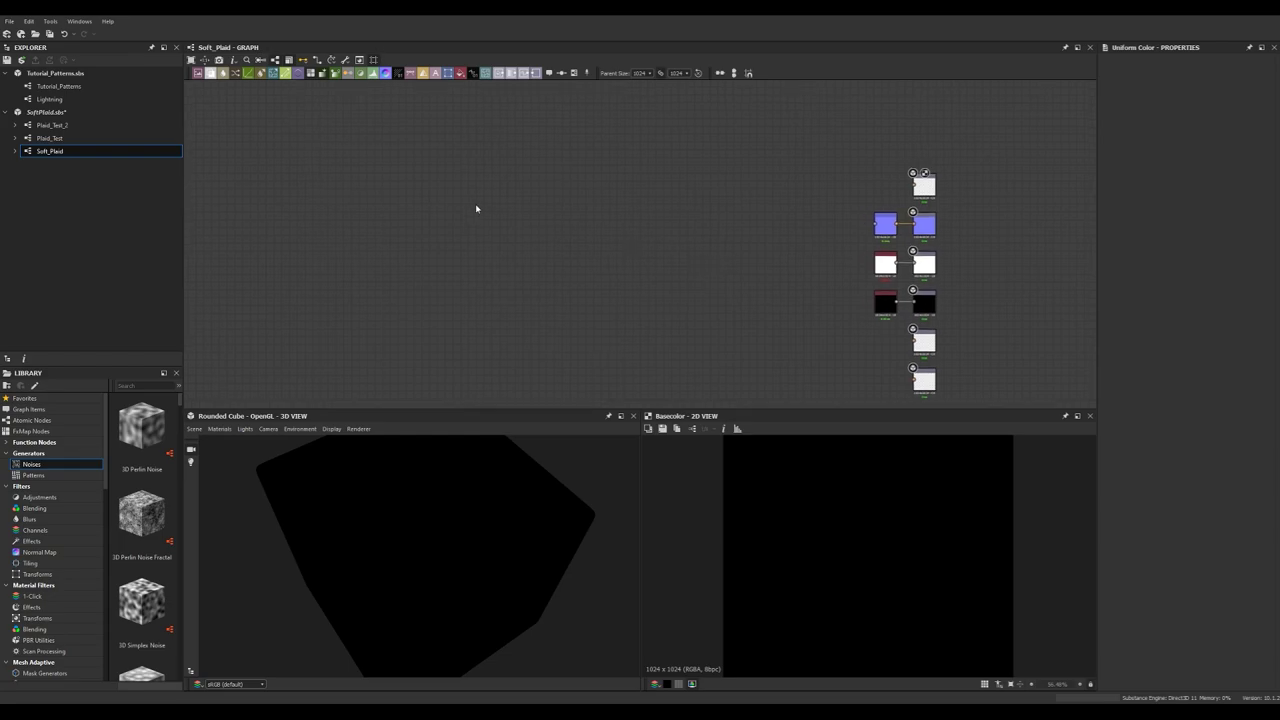
{"action": "scroll", "coordinate": [477, 203], "scroll_direction": "up", "scroll_amount": 1}
{"action": "right_click", "coordinate": [639, 231]}
{"action": "left_click", "coordinate": [629, 216]}
{"action": "key", "text": "space"}
{"action": "type", "text": "tile"}
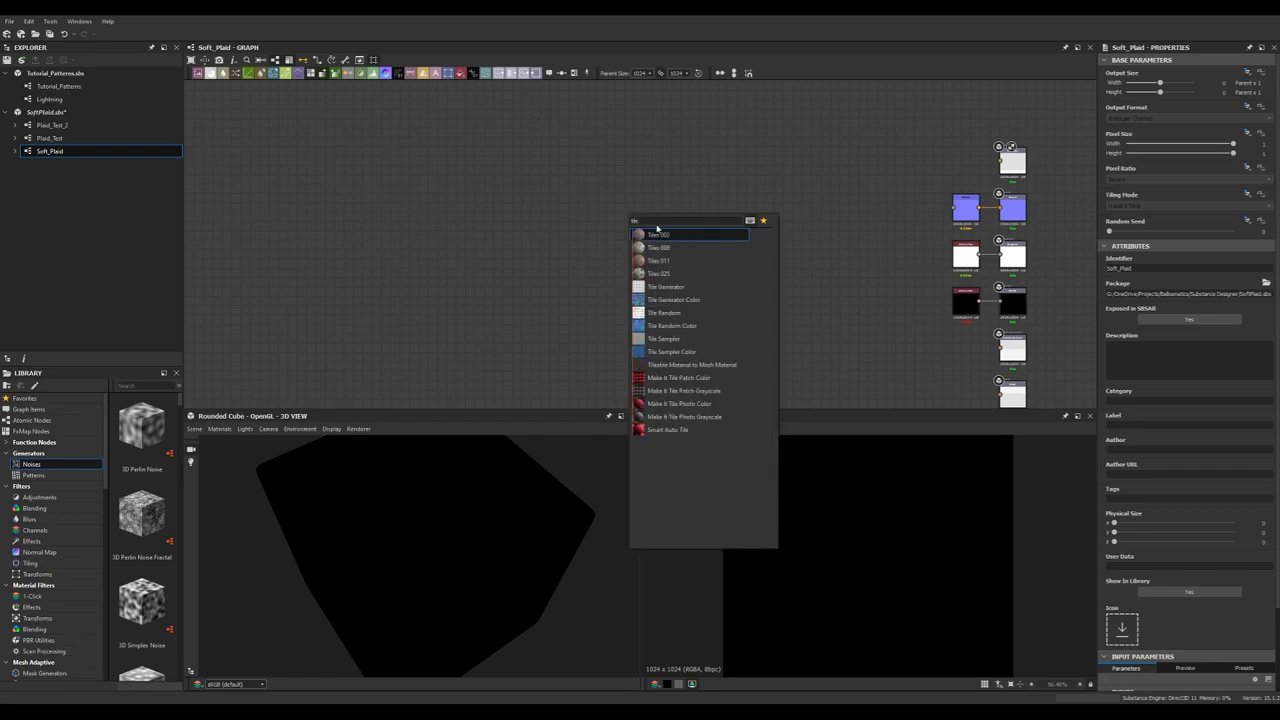
{"action": "left_click", "coordinate": [665, 286]}
{"action": "scroll", "coordinate": [694, 251], "scroll_direction": "up", "scroll_amount": 4}
{"action": "middle_click_drag", "start_coordinate": [638, 225], "coordinate": [517, 268]}
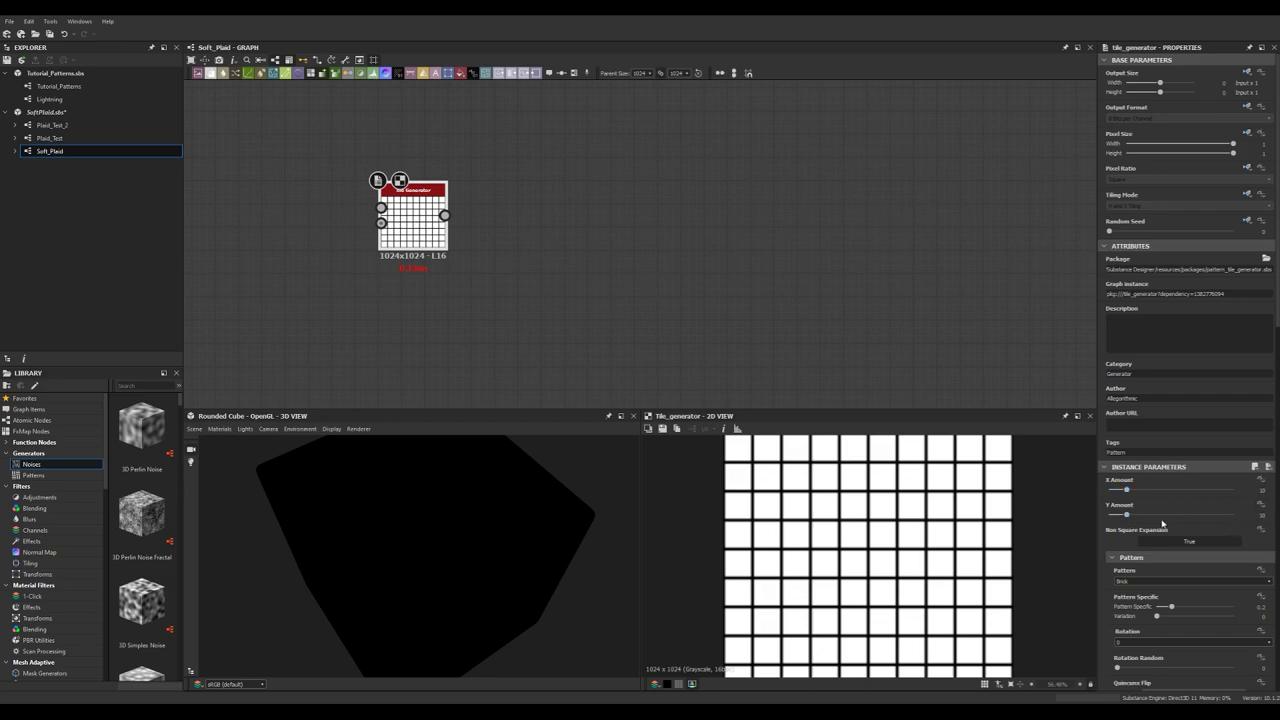
Turn the Tile Generator into vertical stripes with Y Amount 1, the Square pattern and Interstice X 0.5
{"action": "left_click_drag", "start_coordinate": [1129, 517], "coordinate": [1107, 520]}
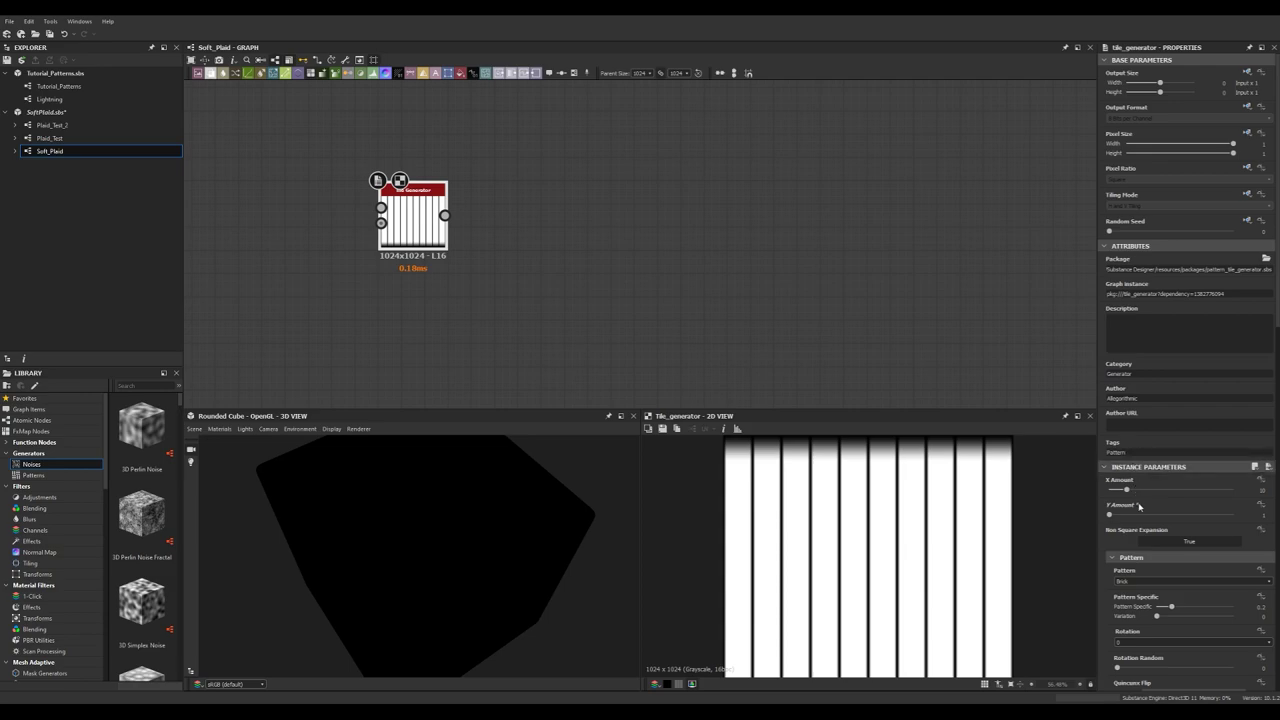
{"action": "left_click", "coordinate": [1147, 582]}
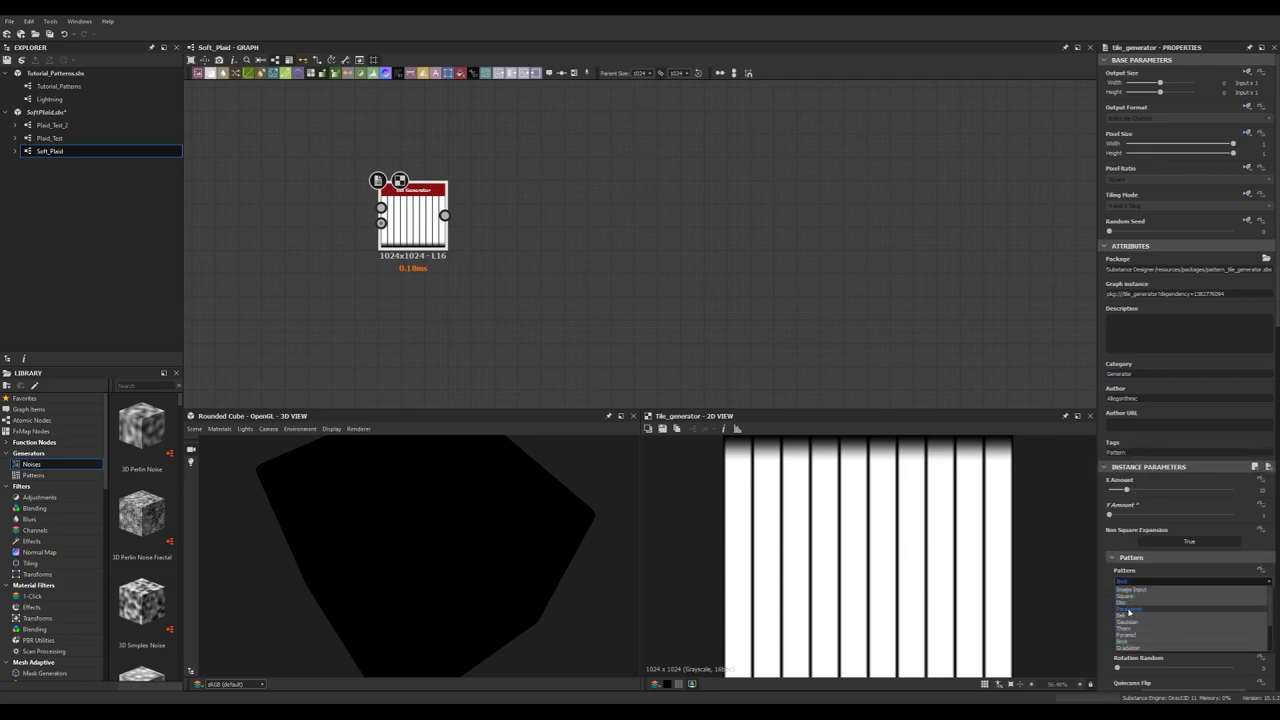
{"action": "left_click", "coordinate": [1125, 596]}
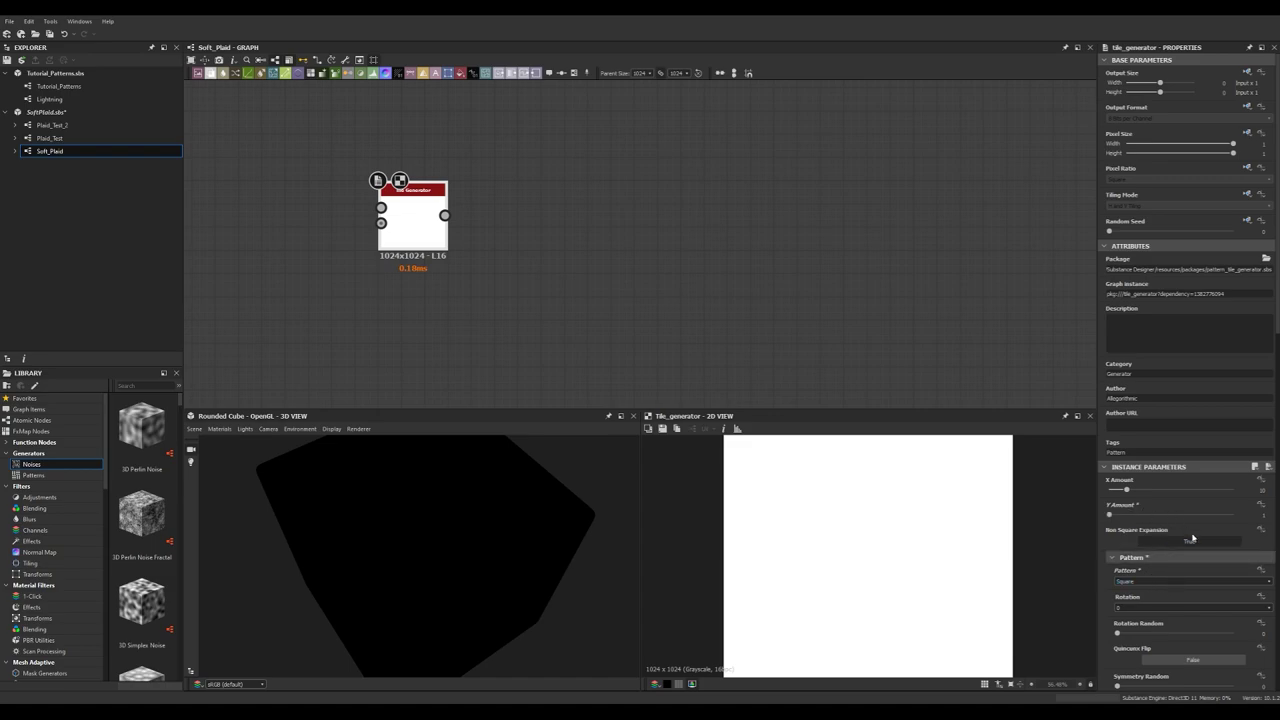
{"action": "scroll", "coordinate": [1190, 540], "scroll_direction": "down", "scroll_amount": 5}
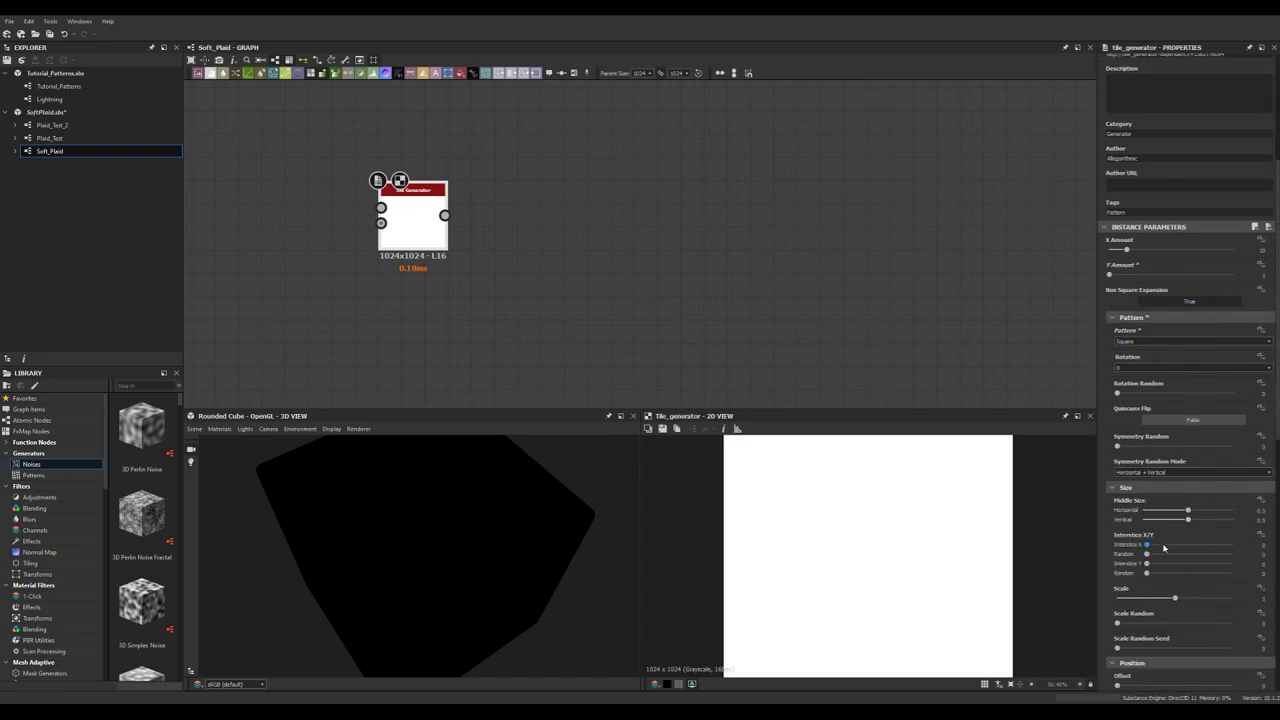
{"action": "type", "text": "5"}
{"action": "key", "text": "Return"}
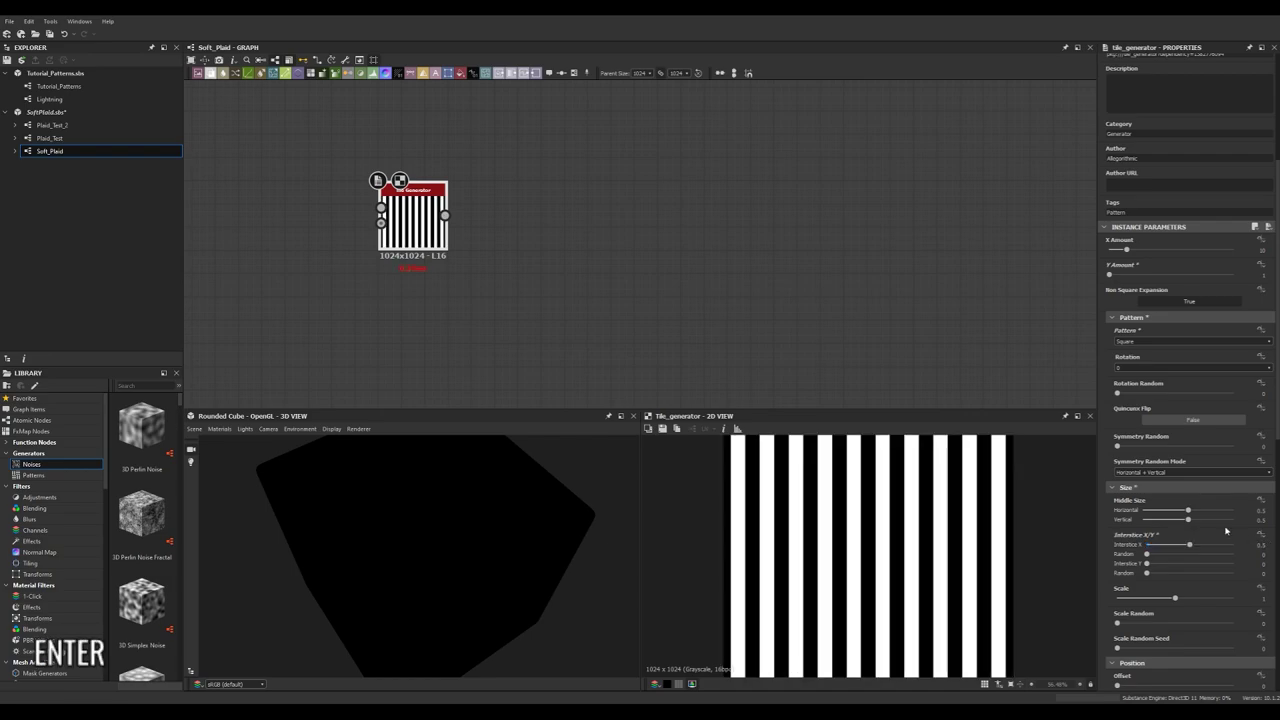
Set the vertical-stripe Tile Generator's Global Offset X to 0.025
{"action": "scroll", "coordinate": [1226, 530], "scroll_direction": "down", "scroll_amount": 3}
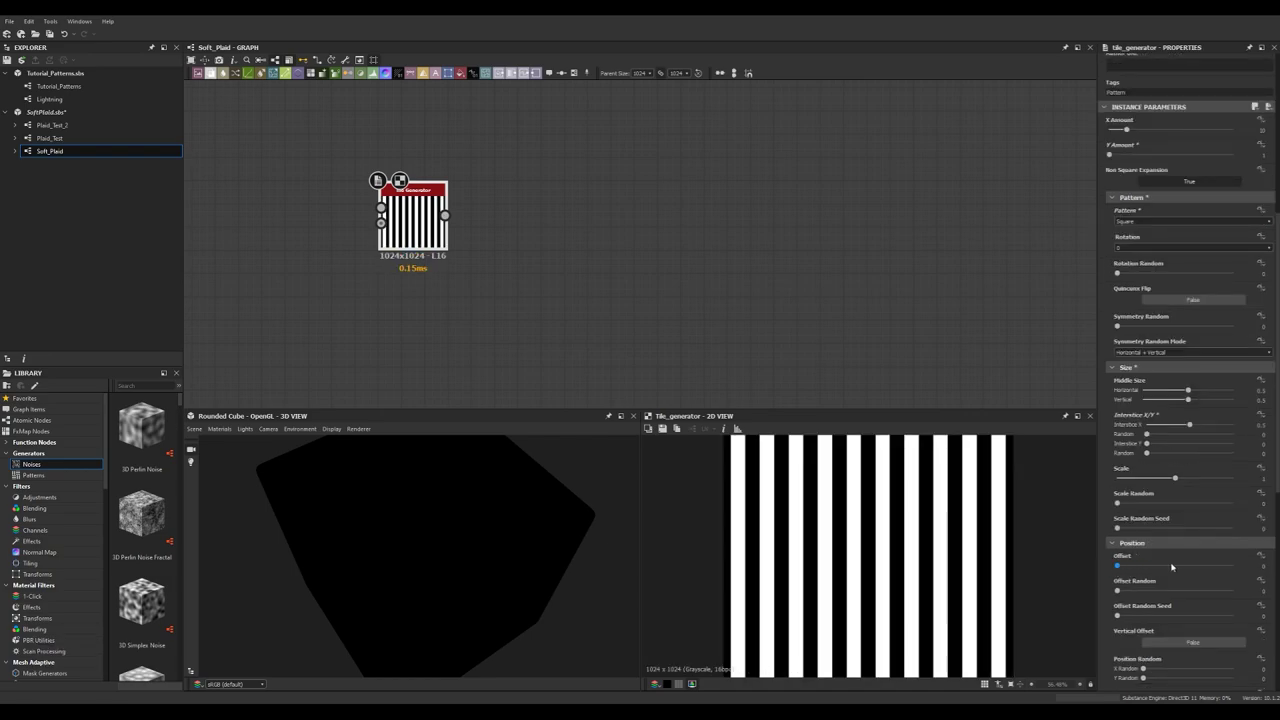
{"action": "scroll", "coordinate": [1172, 567], "scroll_direction": "down", "scroll_amount": 1}
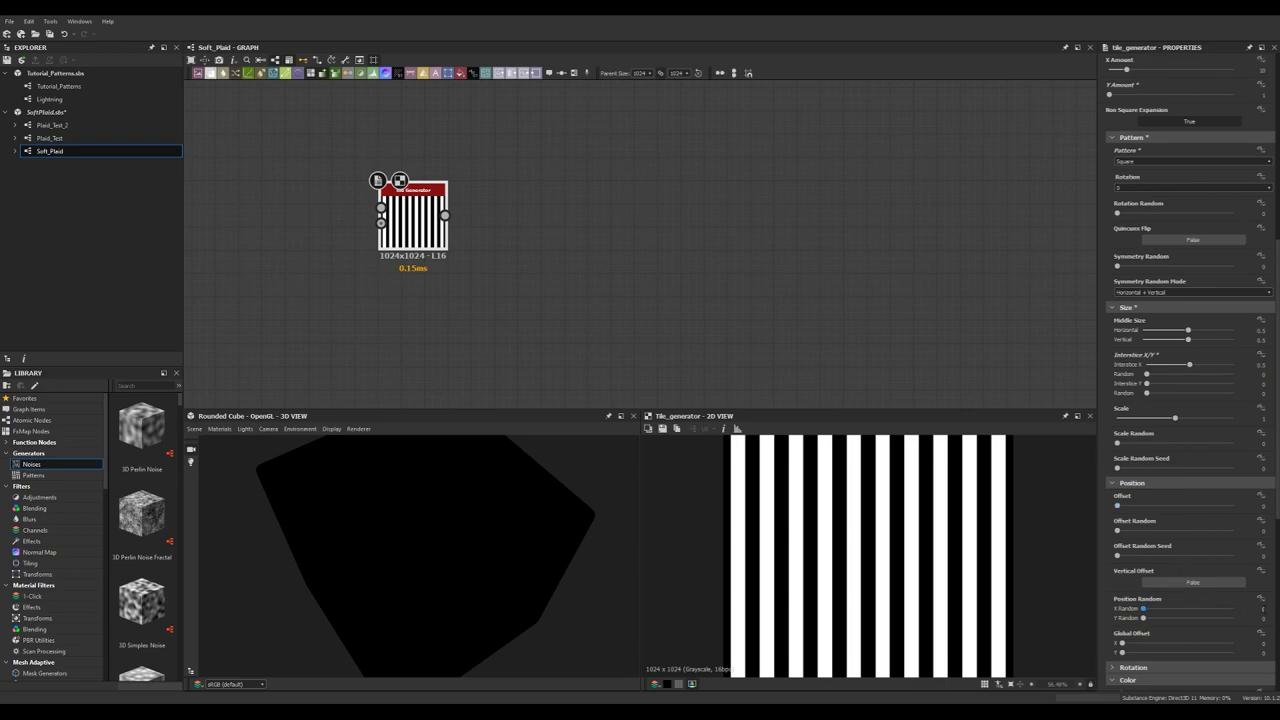
{"action": "left_click_drag", "start_coordinate": [1121, 645], "coordinate": [1125, 646]}
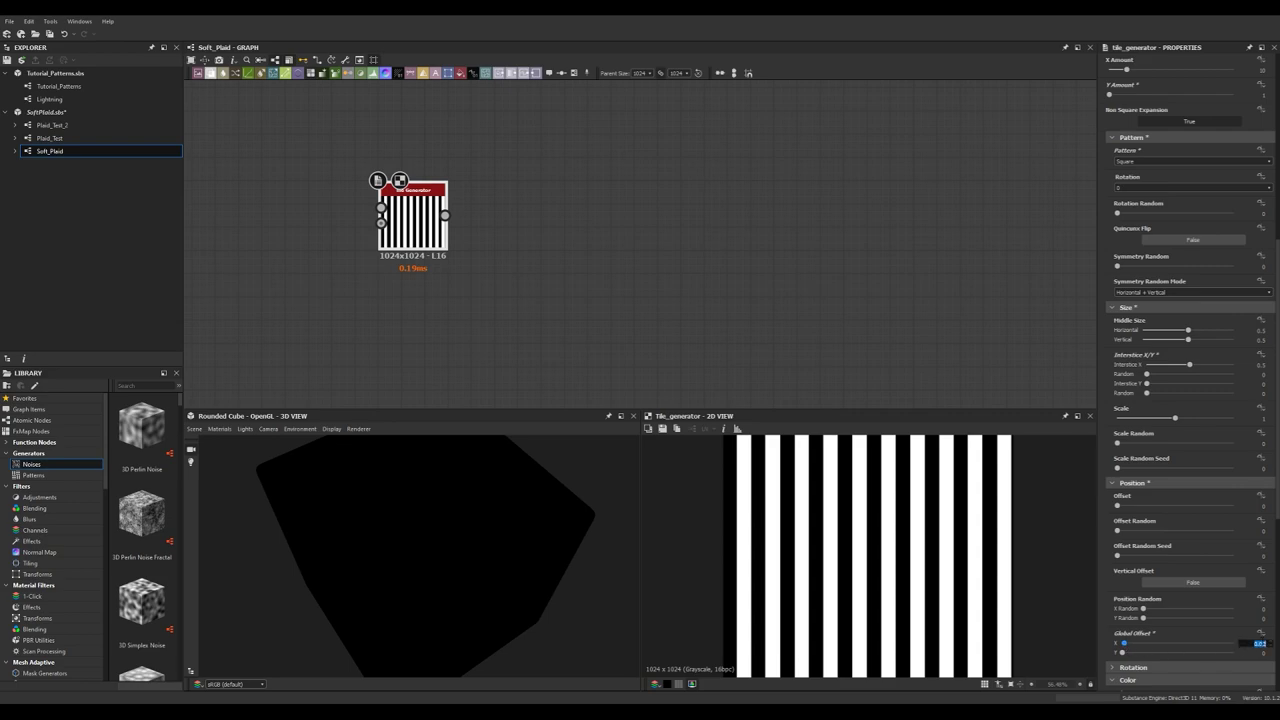
{"action": "type", "text": "0.025"}
{"action": "key", "text": "Return"}
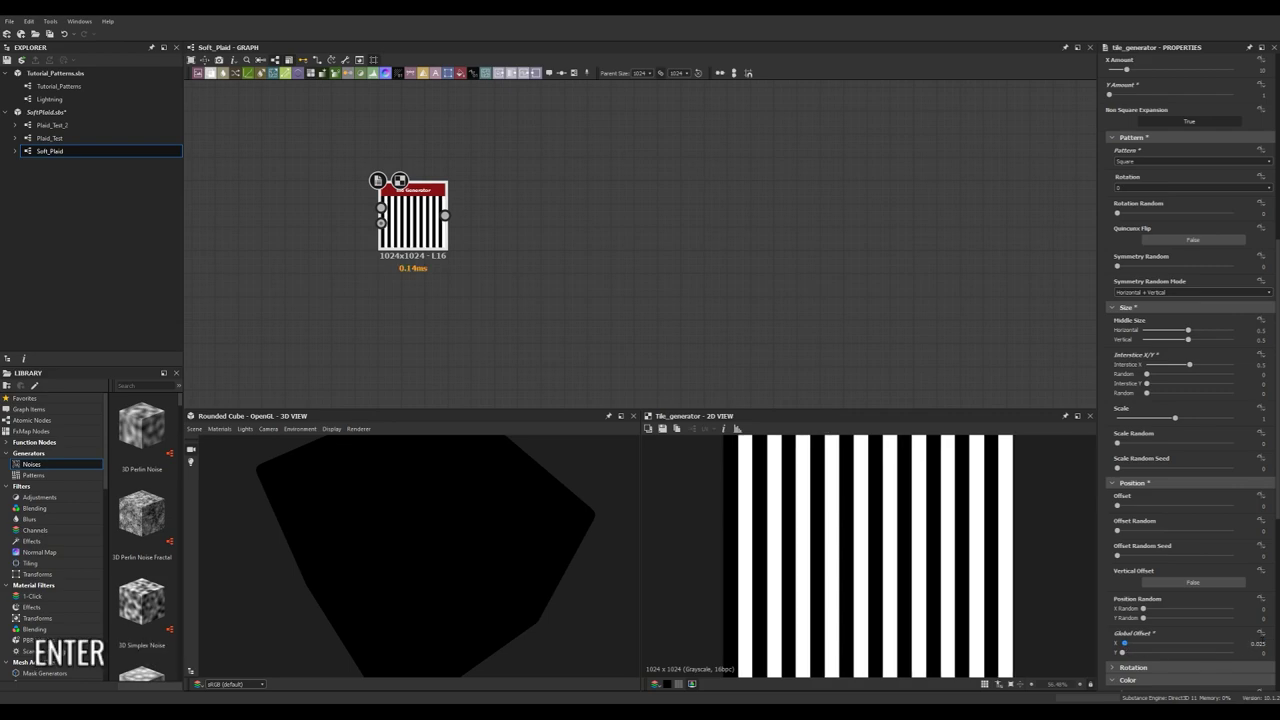
Duplicate the Tile Generator node and place the copy directly below the original
{"action": "key", "text": "ctrl+d"}
{"action": "middle_click_drag", "start_coordinate": [568, 297], "coordinate": [604, 267]}
{"action": "left_click_drag", "start_coordinate": [670, 222], "coordinate": [443, 298]}
{"action": "left_click", "coordinate": [556, 330]}
{"action": "left_click", "coordinate": [462, 304]}
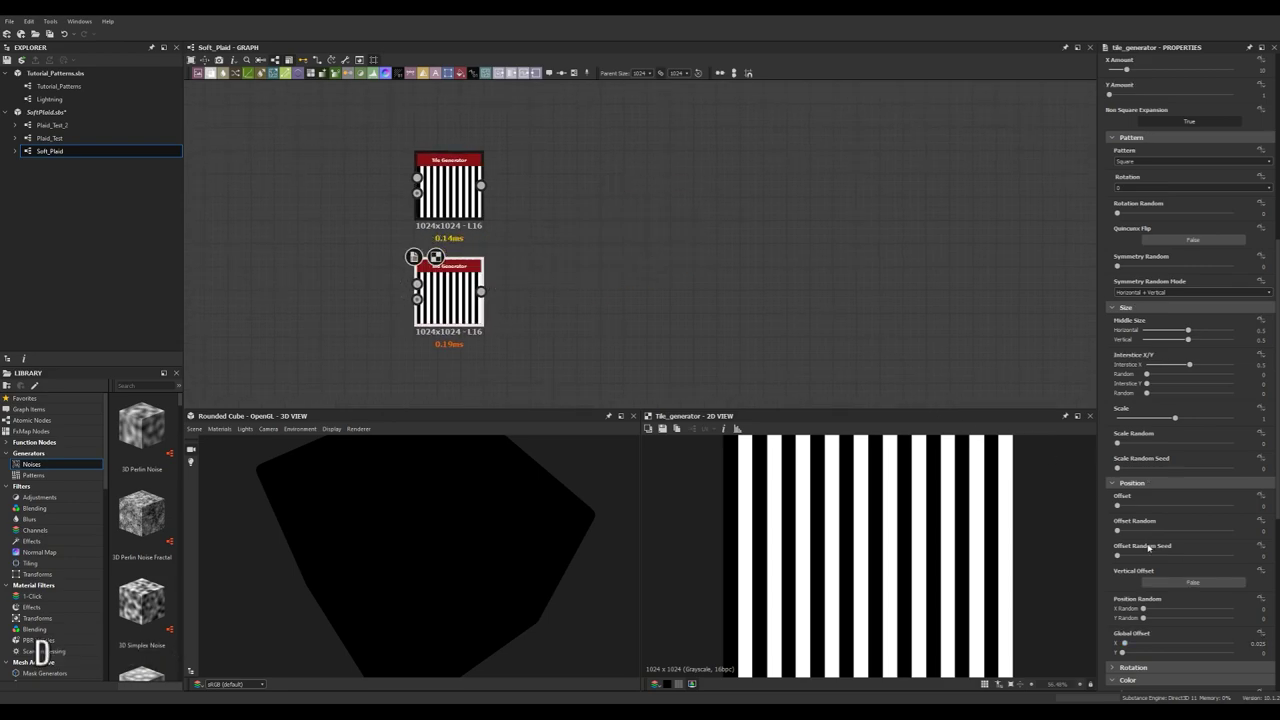
Set the duplicated Tile Generator's Global Offset to X 0 and Y 0.025
{"action": "scroll", "coordinate": [1150, 548], "scroll_direction": "down", "scroll_amount": 6}
{"action": "type", "text": "0.025"}
{"action": "key", "text": "Return"}
{"action": "scroll", "coordinate": [1190, 380], "scroll_direction": "up", "scroll_amount": 8}
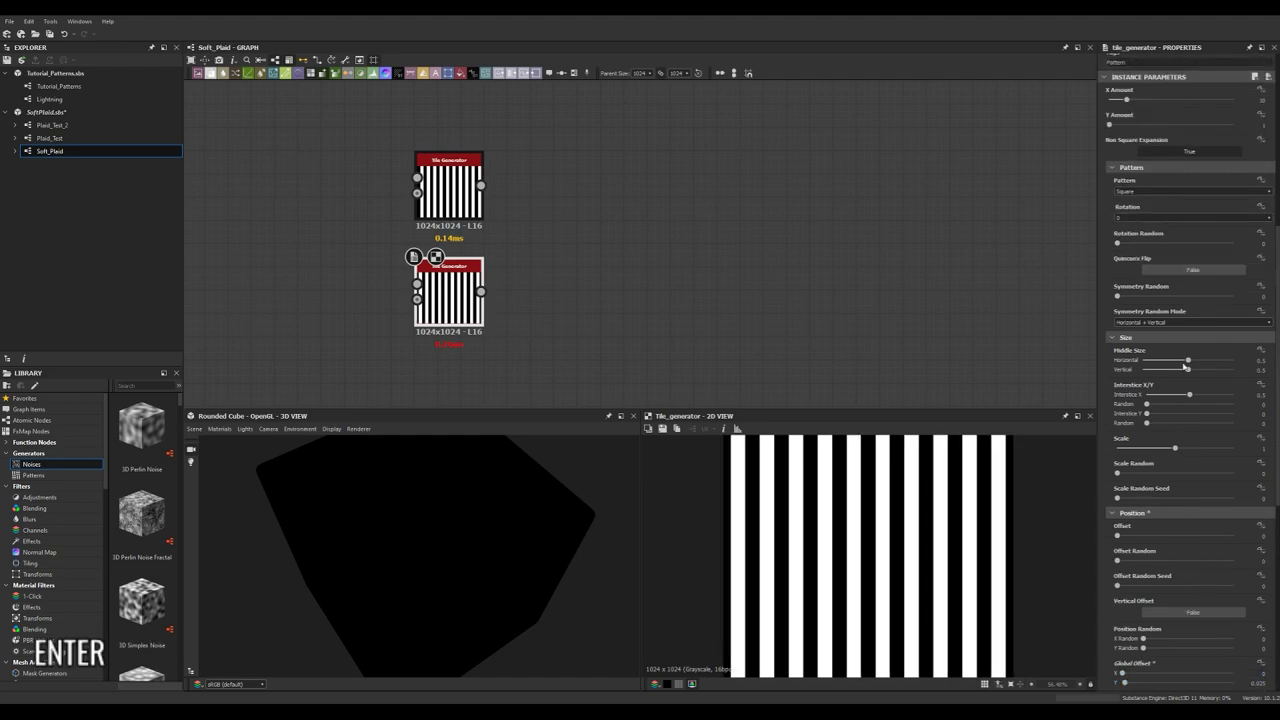
Set the duplicated Tile Generator's X Amount to 1 and Y Amount to 10
{"action": "left_click", "coordinate": [1261, 190]}
{"action": "type", "text": "1"}
{"action": "key", "text": "Tab"}
{"action": "type", "text": "10"}
{"action": "key", "text": "Return"}
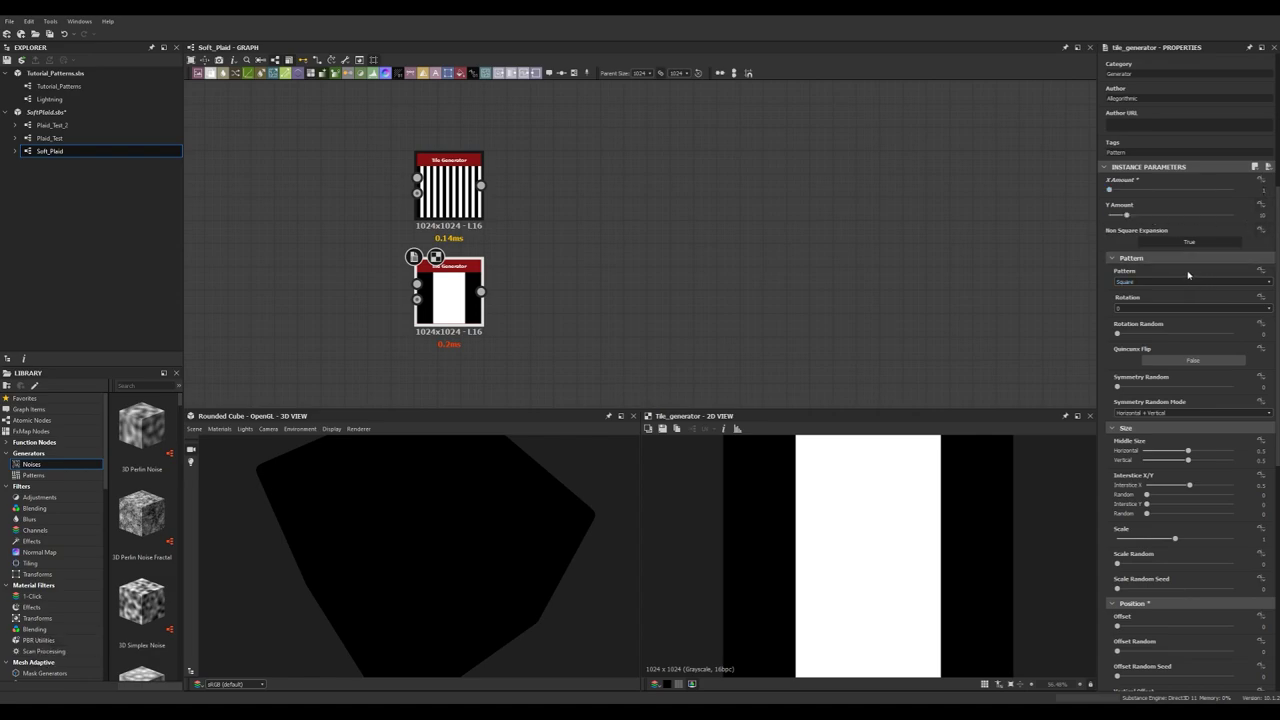
Set the duplicated Tile Generator's Interstice X to 0 and Interstice Y to 0.5 for horizontal stripes
{"action": "scroll", "coordinate": [1163, 262], "scroll_direction": "down", "scroll_amount": 1}
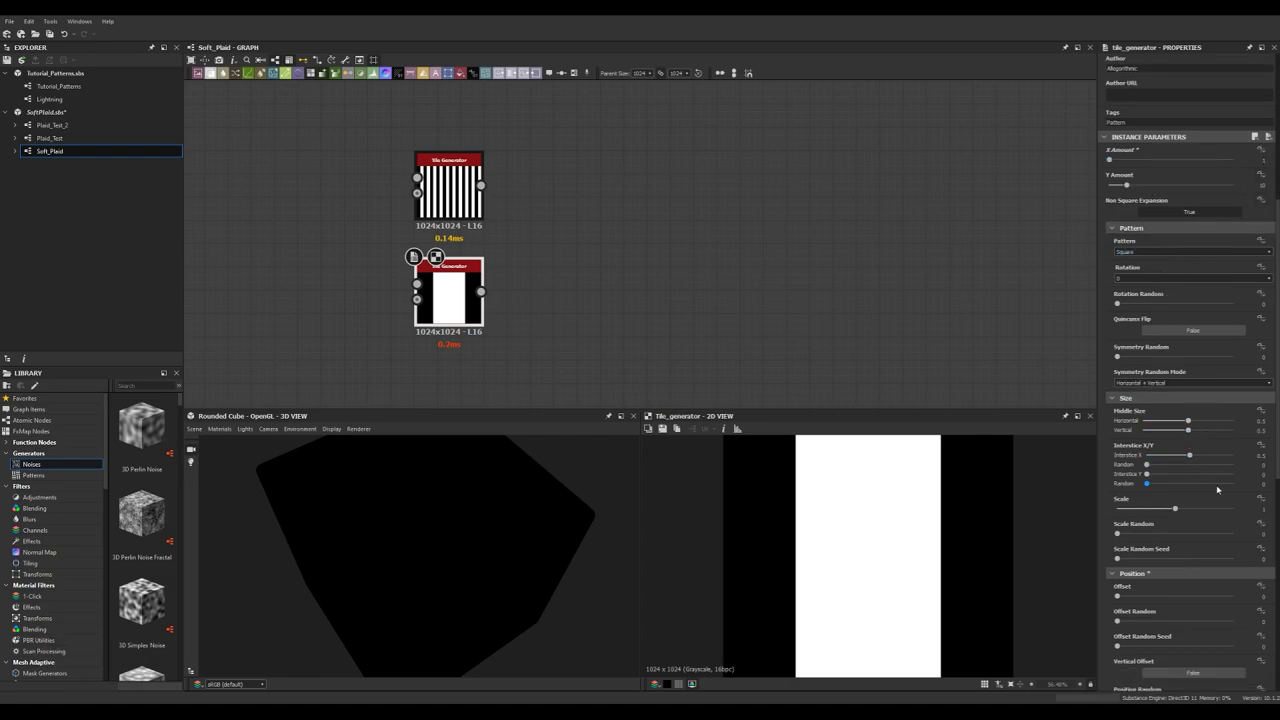
{"action": "type", "text": "0"}
{"action": "key", "text": "Tab"}
{"action": "key", "text": "Tab"}
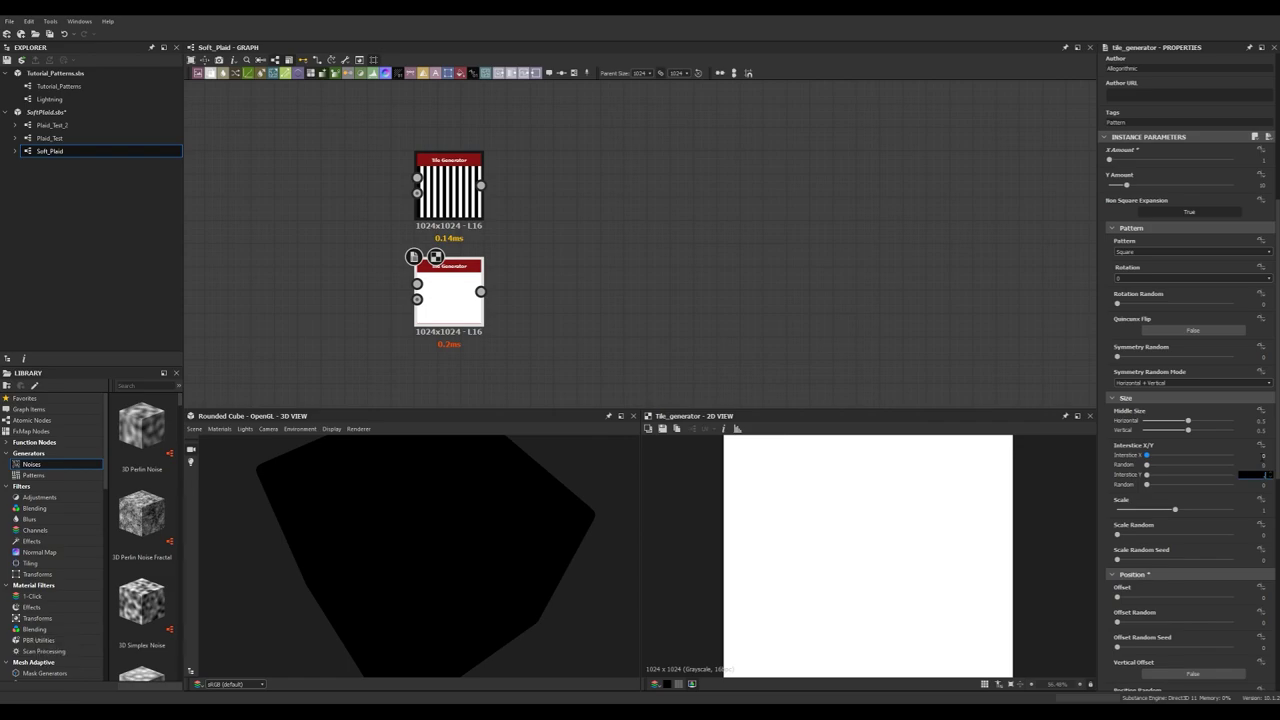
{"action": "type", "text": "0.5"}
{"action": "key", "text": "Return"}
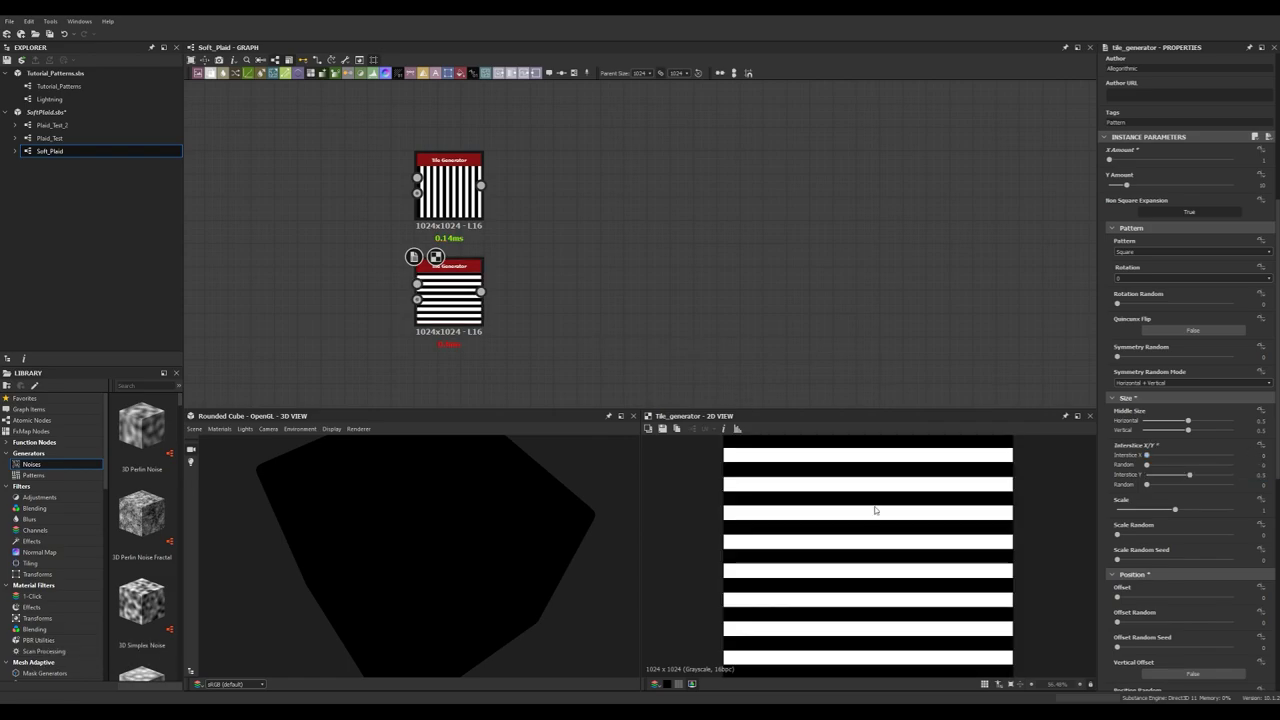
Add a Blend node with the vertical stripes as foreground and horizontal stripes as background, and set its opacity to 0.54
{"action": "scroll", "coordinate": [829, 471], "scroll_direction": "down", "scroll_amount": 2}
{"action": "key", "text": "space"}
{"action": "type", "text": "blend"}
{"action": "key", "text": "Return"}
{"action": "left_click_drag", "start_coordinate": [637, 294], "coordinate": [590, 293]}
{"action": "left_click_drag", "start_coordinate": [468, 325], "coordinate": [561, 293]}
{"action": "left_click_drag", "start_coordinate": [467, 218], "coordinate": [566, 272]}
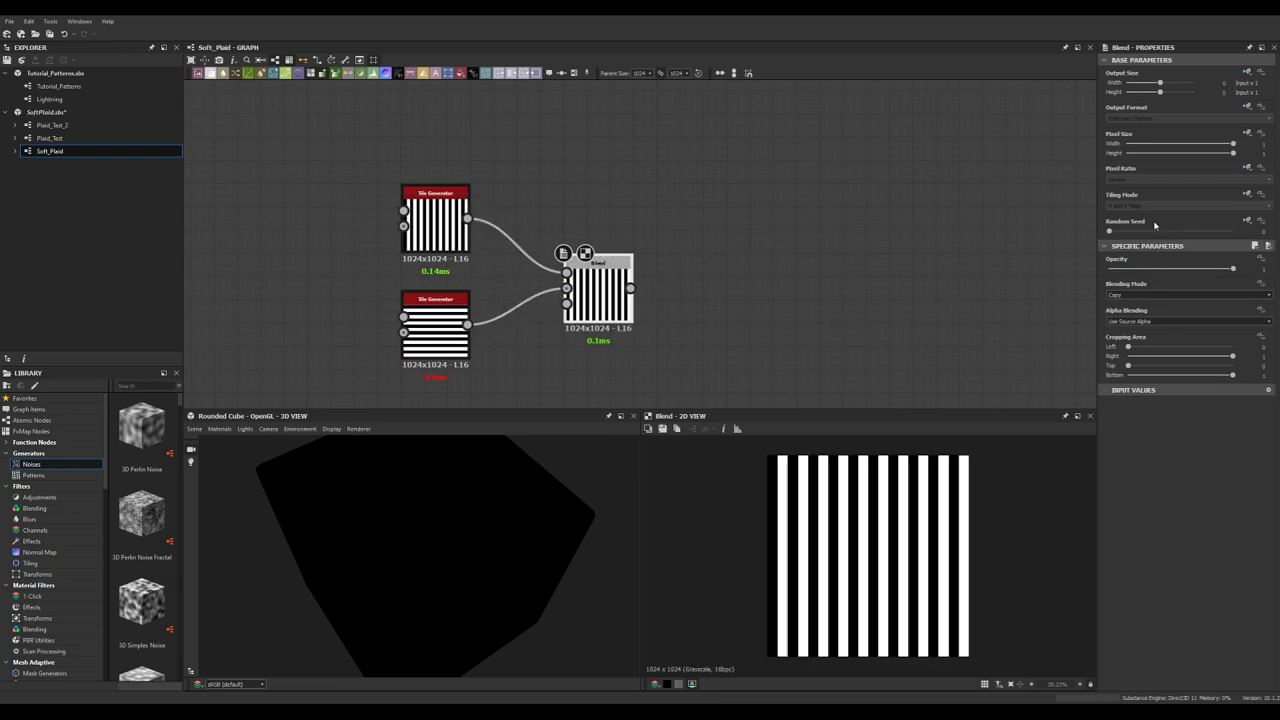
{"action": "left_click_drag", "start_coordinate": [1141, 268], "coordinate": [1176, 272]}
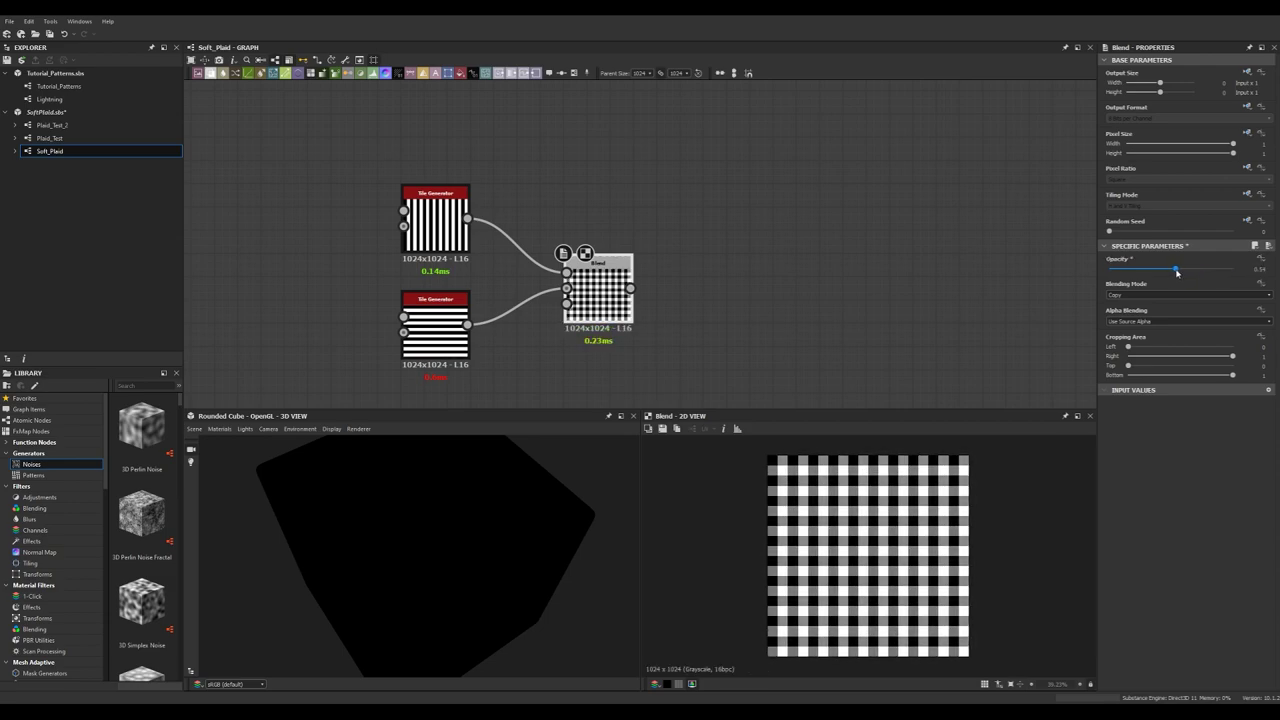
Add a Uniform Color node beyond the Blend node
{"action": "middle_click_drag", "start_coordinate": [788, 277], "coordinate": [703, 267]}
{"action": "key", "text": "space"}
{"action": "type", "text": "color"}
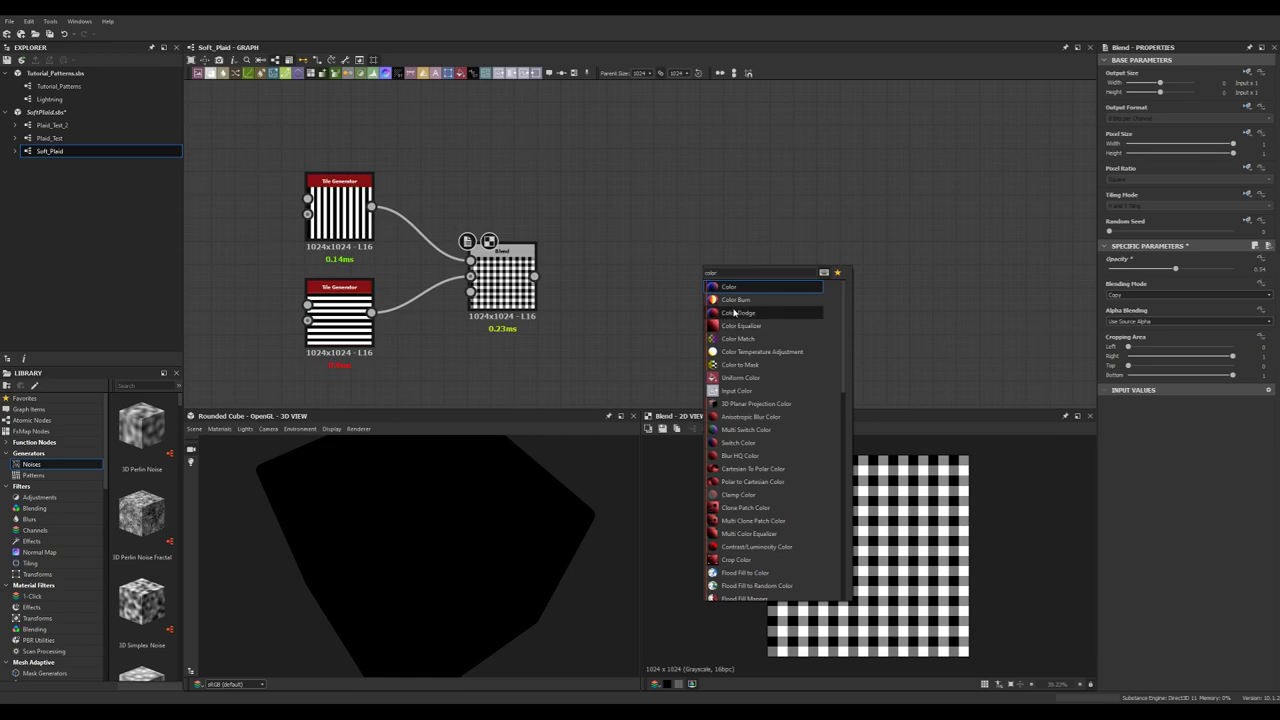
{"action": "left_click", "coordinate": [740, 377]}
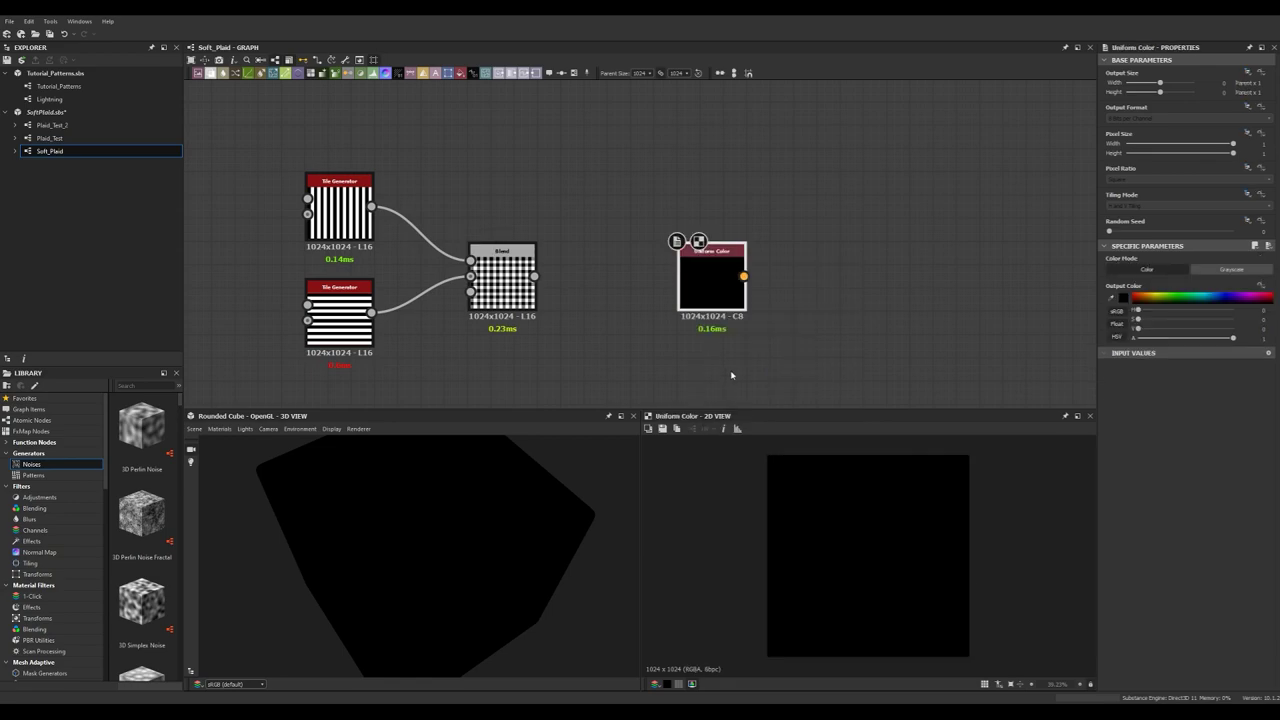
Move the Uniform Color node above the plaid Blend and set its output color to dark red
{"action": "left_click_drag", "start_coordinate": [730, 332], "coordinate": [516, 194]}
{"action": "left_click", "coordinate": [1147, 296]}
{"action": "left_click_drag", "start_coordinate": [1147, 296], "coordinate": [1134, 298]}
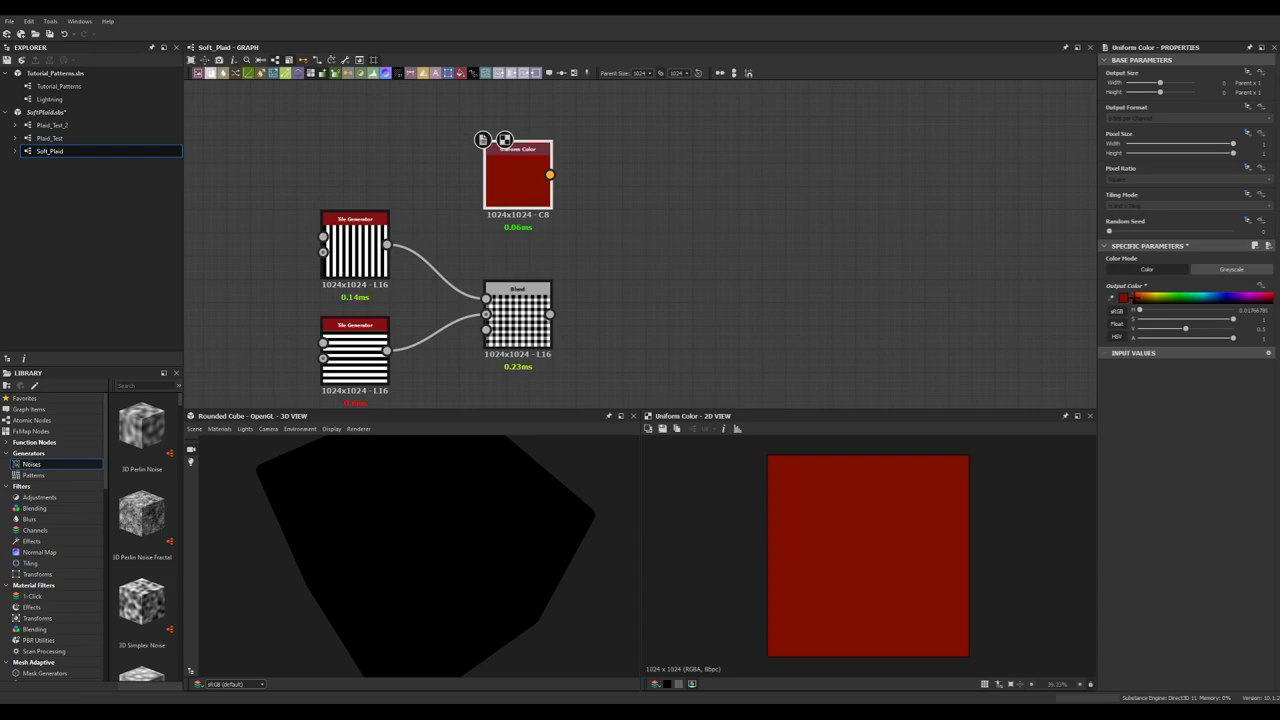
Add a second Blend node with the red Uniform Color as foreground and the stripe Blend as opacity mask
{"action": "key", "text": "space"}
{"action": "type", "text": "bl"}
{"action": "key", "text": "Return"}
{"action": "left_click_drag", "start_coordinate": [549, 314], "coordinate": [695, 283]}
{"action": "left_click_drag", "start_coordinate": [549, 175], "coordinate": [711, 236]}
{"action": "scroll", "coordinate": [800, 294], "scroll_direction": "down", "scroll_amount": 1}
{"action": "middle_click_drag", "start_coordinate": [757, 279], "coordinate": [576, 284]}
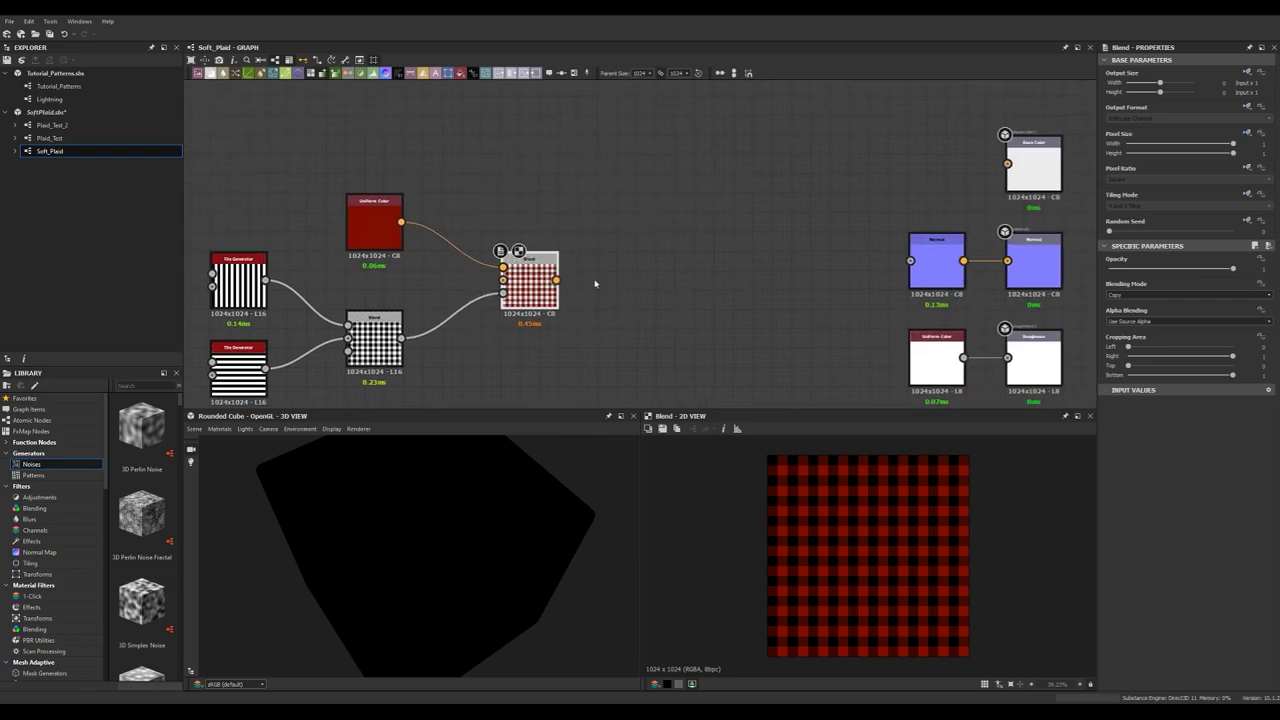
Add a second Uniform Color node above the new Blend, keeping its default black
{"action": "scroll", "coordinate": [575, 284], "scroll_direction": "down", "scroll_amount": 2}
{"action": "middle_click_drag", "start_coordinate": [637, 194], "coordinate": [629, 217]}
{"action": "key", "text": "space"}
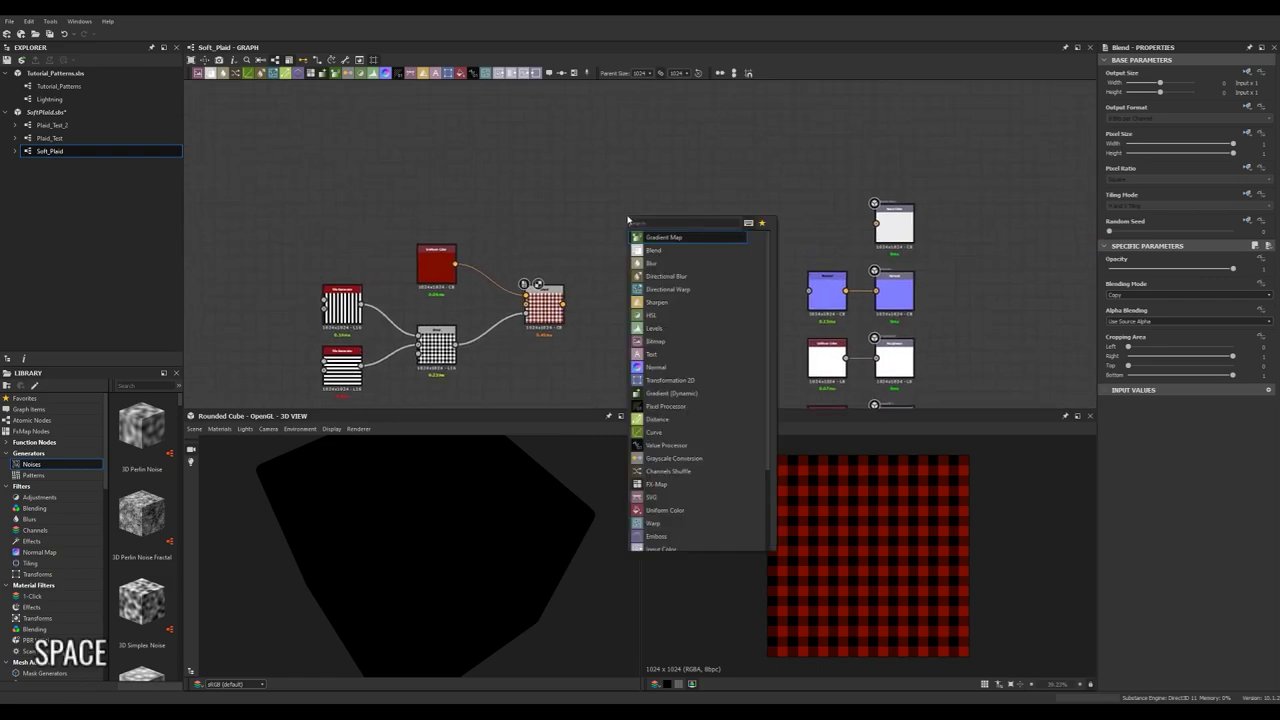
{"action": "type", "text": "unif"}
{"action": "left_click", "coordinate": [653, 238]}
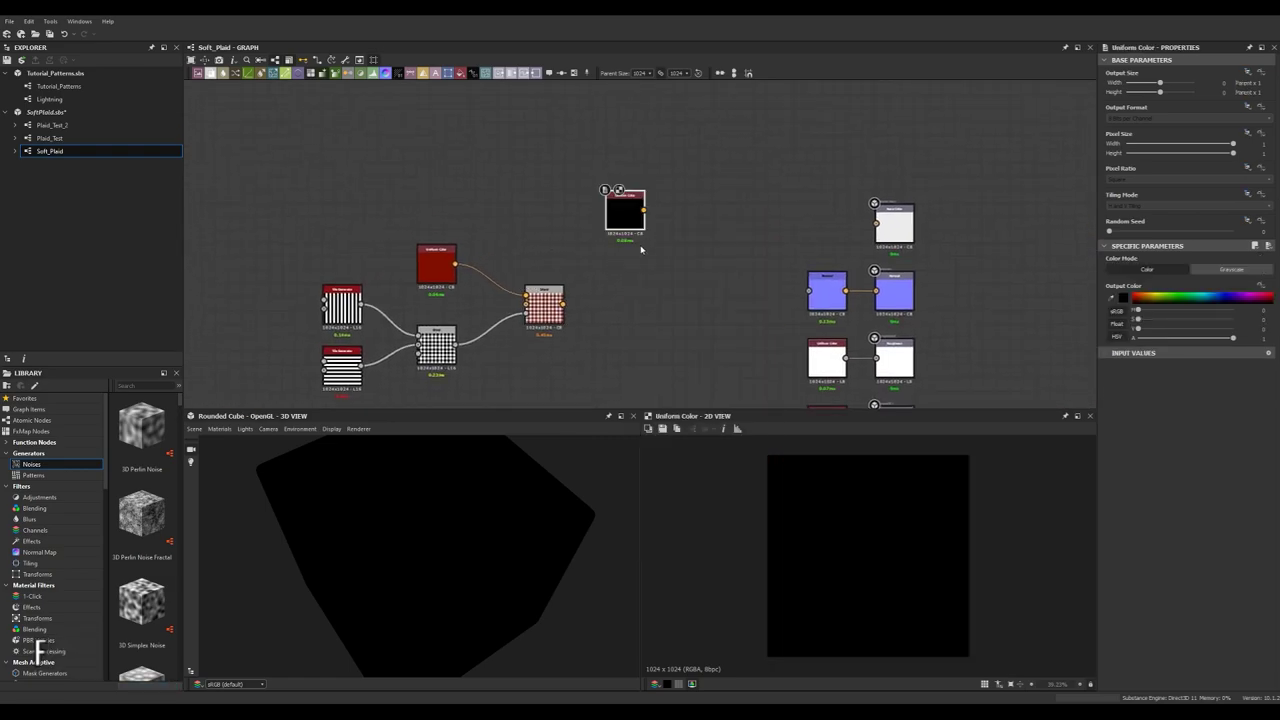
{"action": "left_click", "coordinate": [688, 254]}
{"action": "key", "text": "space"}
{"action": "type", "text": "blend"}
{"action": "key", "text": "Return"}
Place the black Uniform Color under the red one, connect it as the Blend's background, and delete the unused Blend node
{"action": "left_click_drag", "start_coordinate": [616, 223], "coordinate": [444, 219]}
{"action": "left_click_drag", "start_coordinate": [463, 282], "coordinate": [535, 305]}
{"action": "left_click", "coordinate": [687, 257]}
{"action": "key", "text": "Delete"}
Preview the red and black Blend and connect its output to the Base Color output
{"action": "double_click", "coordinate": [547, 309]}
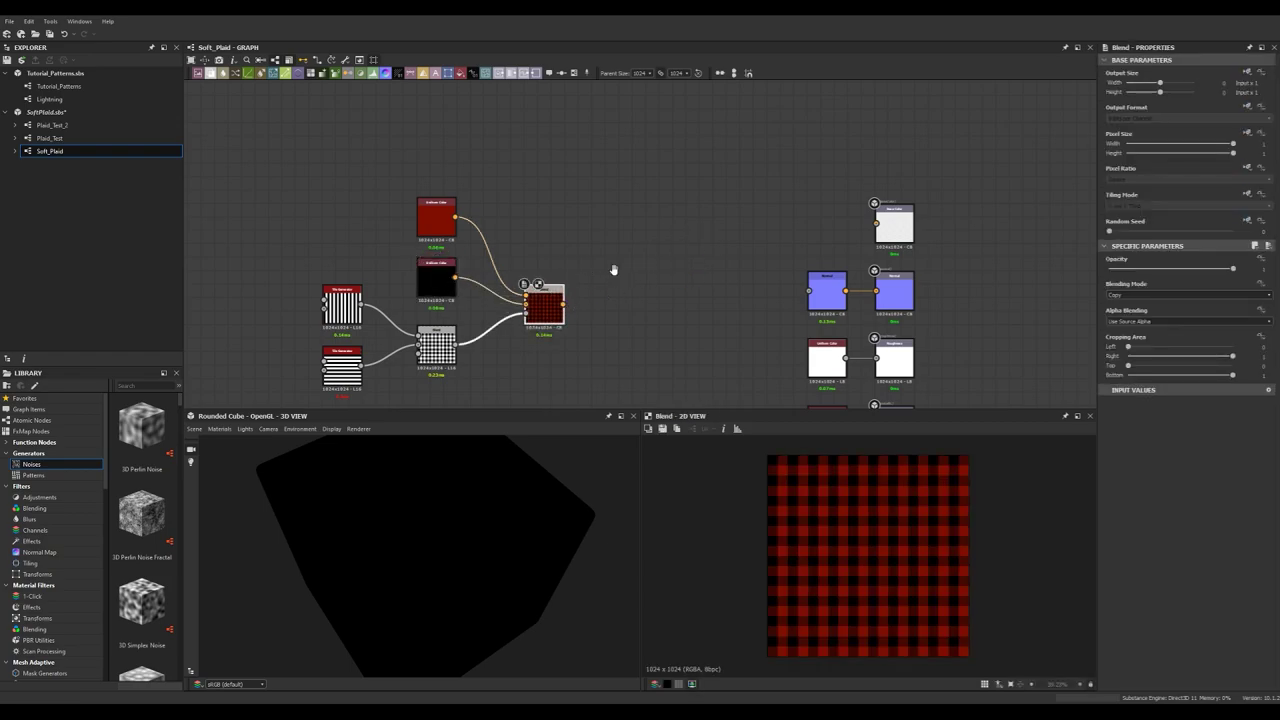
{"action": "middle_click_drag", "start_coordinate": [623, 277], "coordinate": [583, 275]}
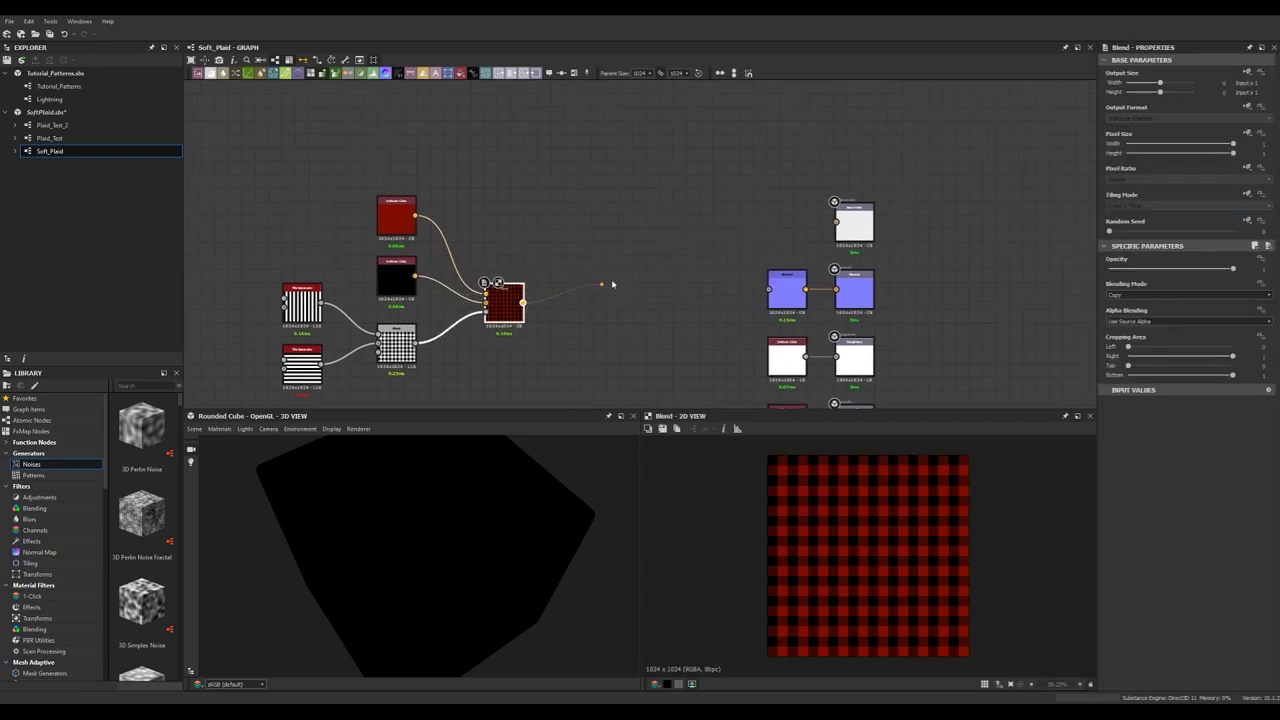
{"action": "left_click_drag", "start_coordinate": [823, 224], "coordinate": [836, 222]}
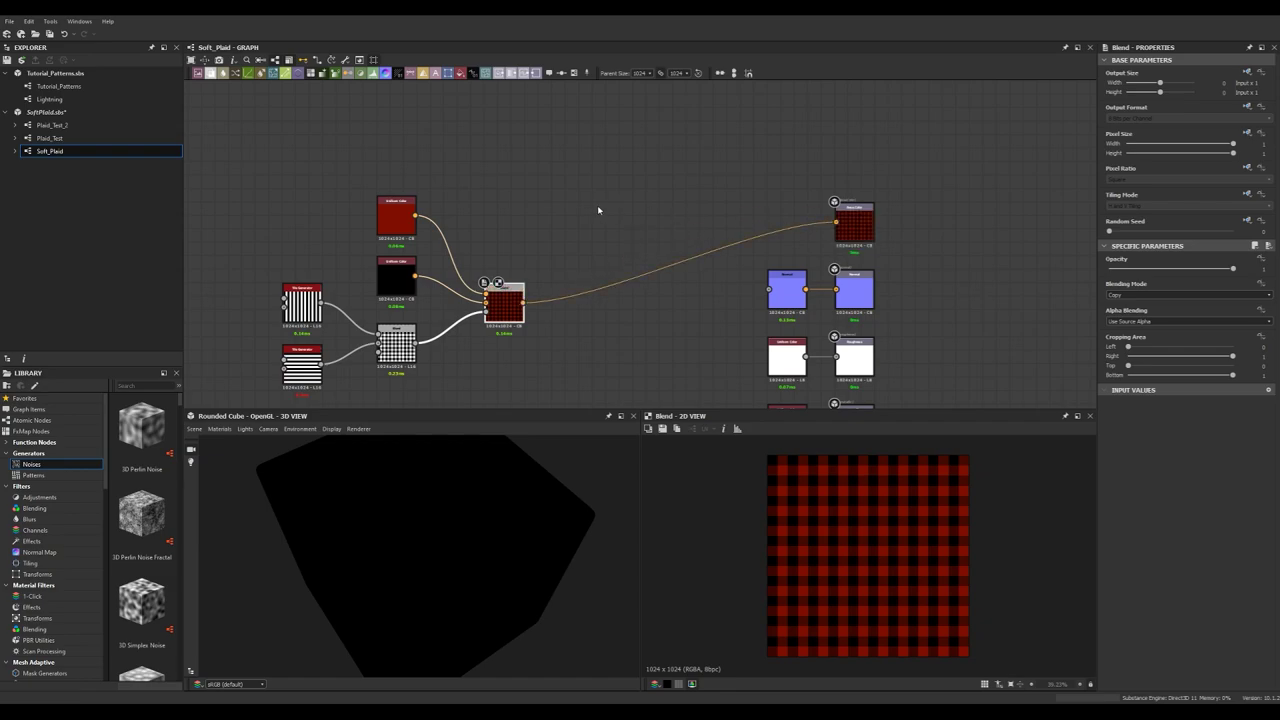
{"action": "left_click", "coordinate": [600, 208]}
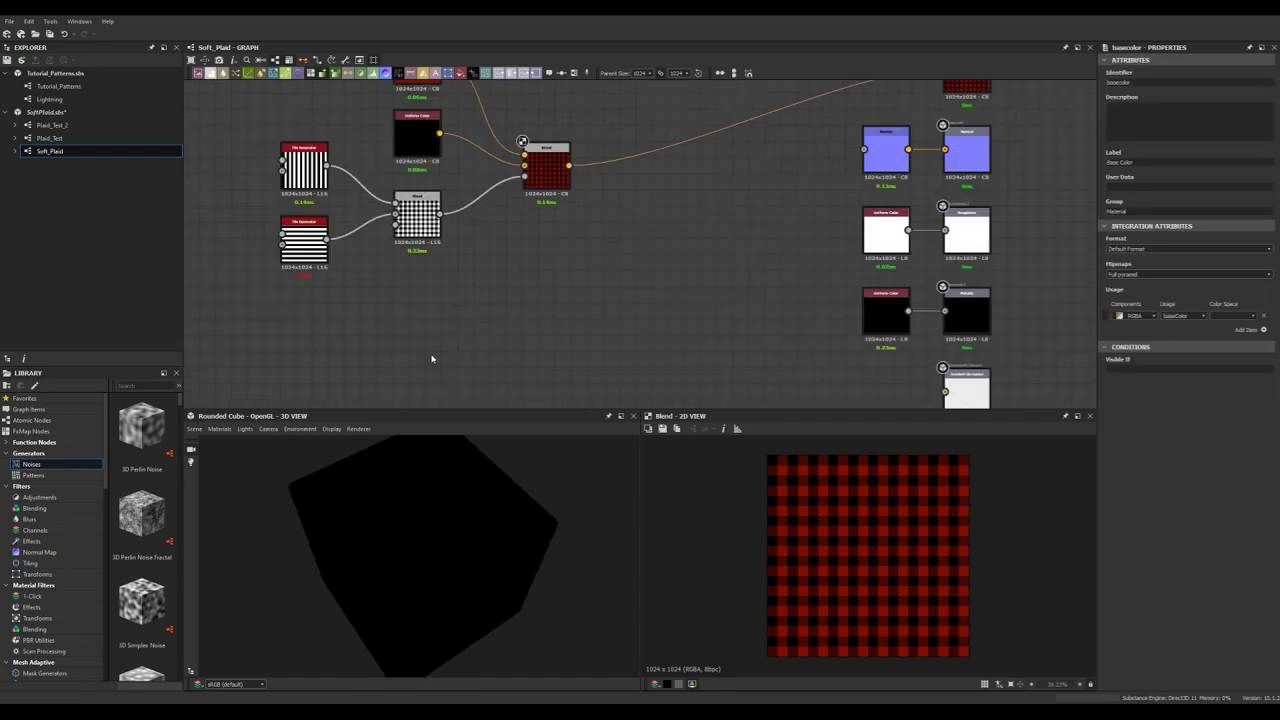
Add a Cells 1 noise node below the stripe nodes and set its Scale to 256
{"action": "key", "text": "space"}
{"action": "type", "text": "ccells"}
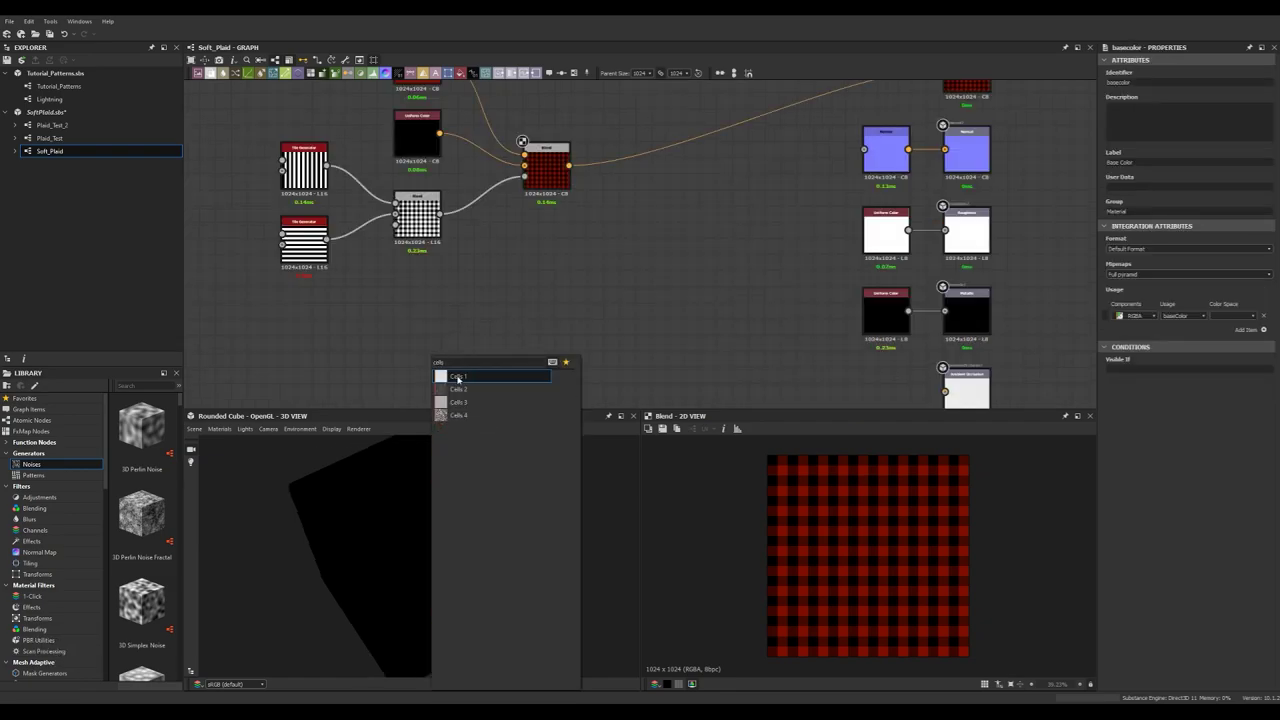
{"action": "left_click", "coordinate": [456, 378]}
{"action": "scroll", "coordinate": [441, 343], "scroll_direction": "up", "scroll_amount": 5}
{"action": "middle_click_drag", "start_coordinate": [521, 352], "coordinate": [478, 310]}
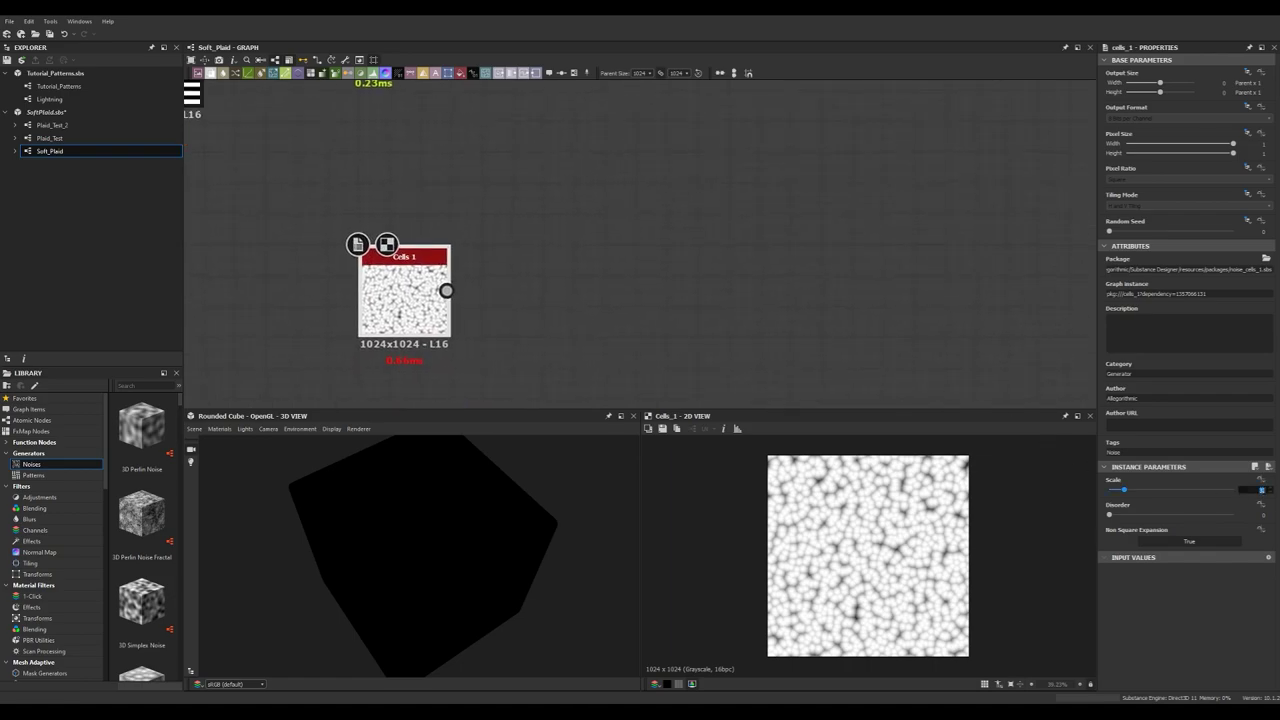
{"action": "type", "text": "256"}
{"action": "key", "text": "Return"}
Move the Cells 1 node into line beneath the two Tile Generators
{"action": "left_click", "coordinate": [547, 298]}
{"action": "middle_click_drag", "start_coordinate": [537, 242], "coordinate": [604, 267]}
{"action": "scroll", "coordinate": [604, 267], "scroll_direction": "down", "scroll_amount": 1}
{"action": "scroll", "coordinate": [604, 268], "scroll_direction": "down", "scroll_amount": 3}
{"action": "left_click_drag", "start_coordinate": [542, 295], "coordinate": [423, 293]}
{"action": "middle_click_drag", "start_coordinate": [533, 259], "coordinate": [557, 316]}
Add a third Blend node with the red and black plaid as foreground and Cells 1 as background
{"action": "left_click", "coordinate": [565, 323]}
{"action": "key", "text": "space"}
{"action": "type", "text": "blend"}
{"action": "key", "text": "Return"}
{"action": "left_click_drag", "start_coordinate": [542, 313], "coordinate": [721, 163]}
{"action": "left_click_drag", "start_coordinate": [645, 156], "coordinate": [699, 150]}
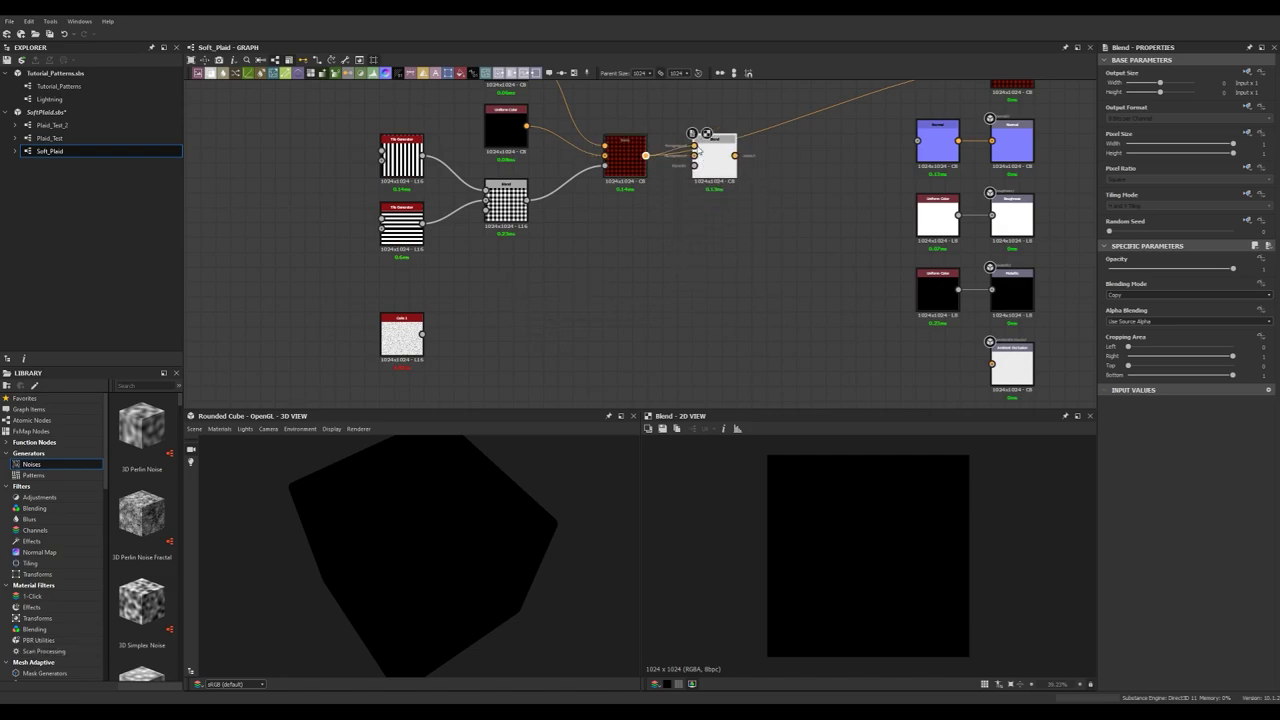
{"action": "left_click_drag", "start_coordinate": [423, 333], "coordinate": [695, 163]}
{"action": "middle_click_drag", "start_coordinate": [750, 199], "coordinate": [649, 296]}
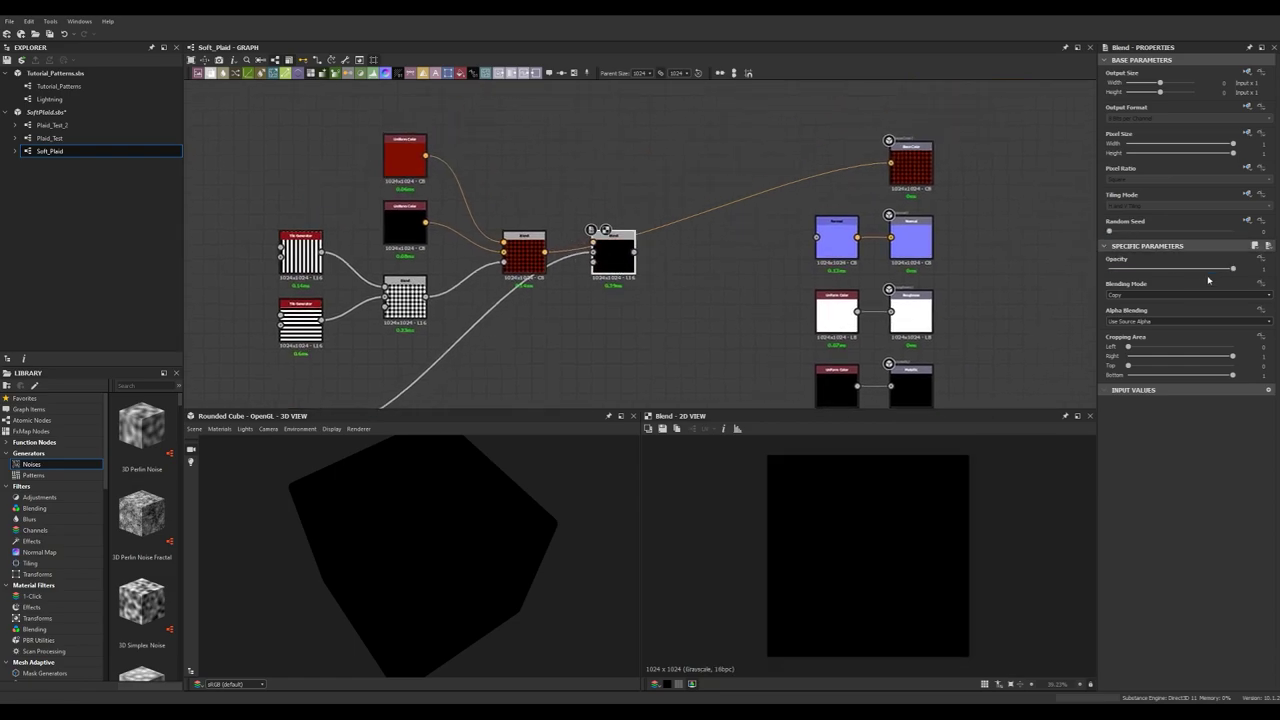
Set the third Blend's blending mode to Multiply and shift the node slightly down
{"action": "left_click", "coordinate": [1149, 295]}
{"action": "left_click", "coordinate": [1138, 326]}
{"action": "left_click_drag", "start_coordinate": [610, 270], "coordinate": [617, 294]}
{"action": "scroll", "coordinate": [553, 269], "scroll_direction": "up", "scroll_amount": 5}
{"action": "scroll", "coordinate": [553, 268], "scroll_direction": "down", "scroll_amount": 2}
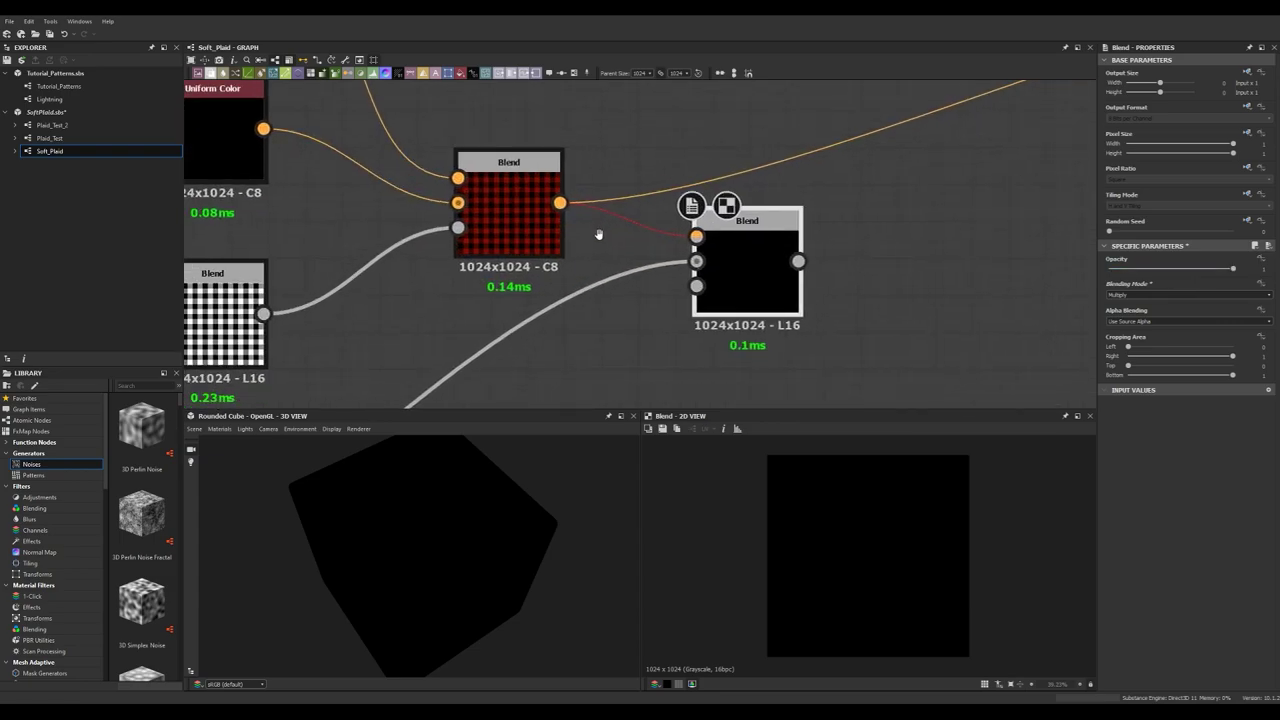
{"action": "scroll", "coordinate": [603, 223], "scroll_direction": "down", "scroll_amount": 2}
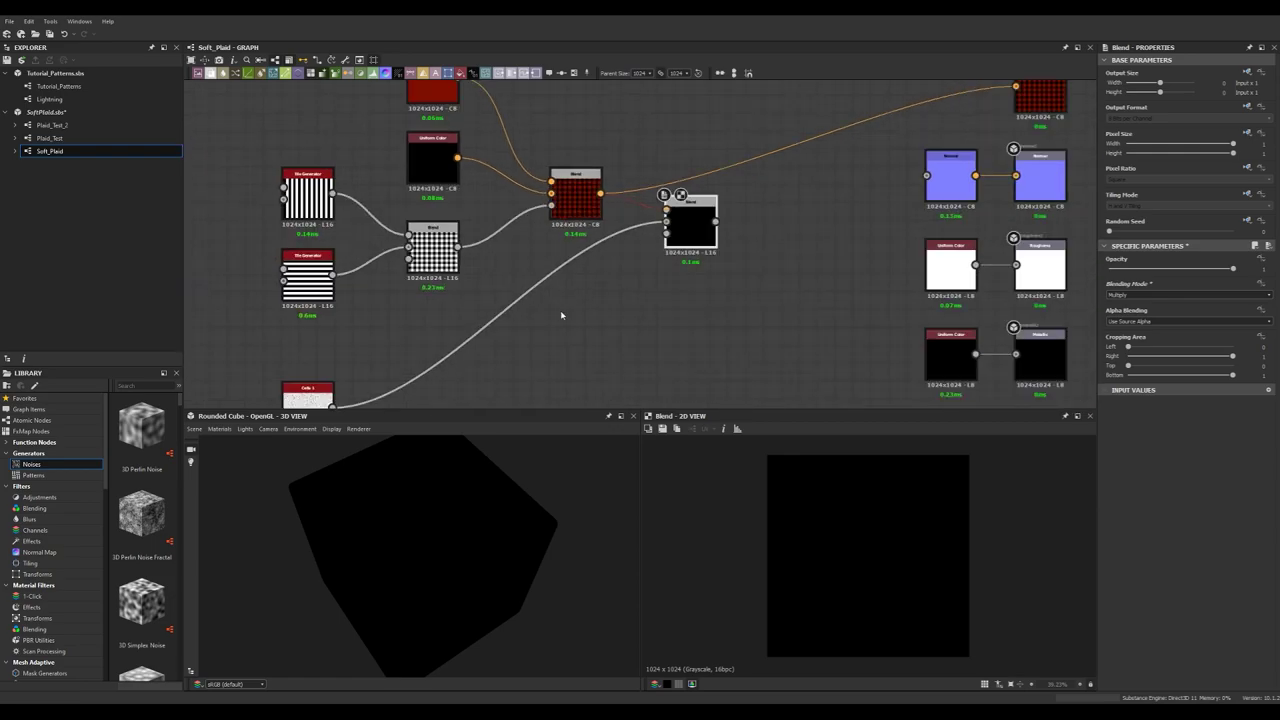
Insert a Gradient Map on the link from Cells 1 to the Multiply Blend and place it under the plaid Blend
{"action": "middle_click_drag", "start_coordinate": [572, 298], "coordinate": [594, 277]}
{"action": "left_click", "coordinate": [585, 252]}
{"action": "left_click", "coordinate": [578, 254]}
{"action": "key", "text": "space"}
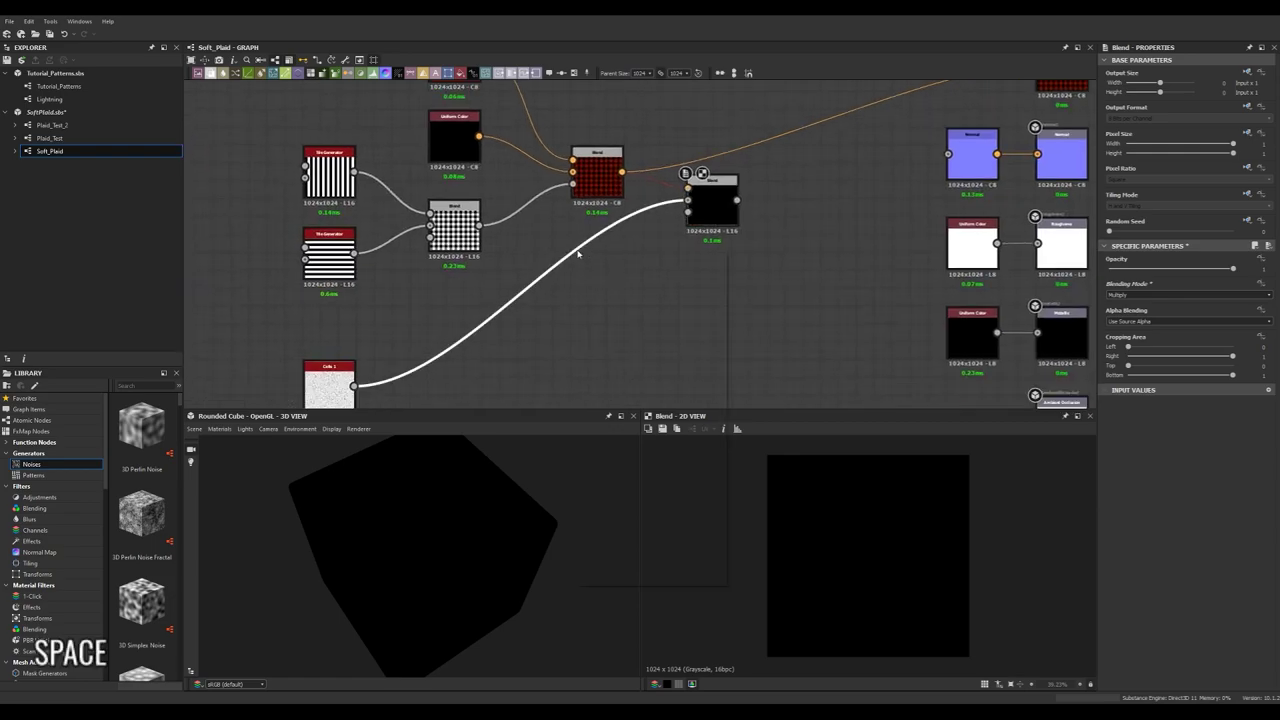
{"action": "type", "text": "g"}
{"action": "key", "text": "Return"}
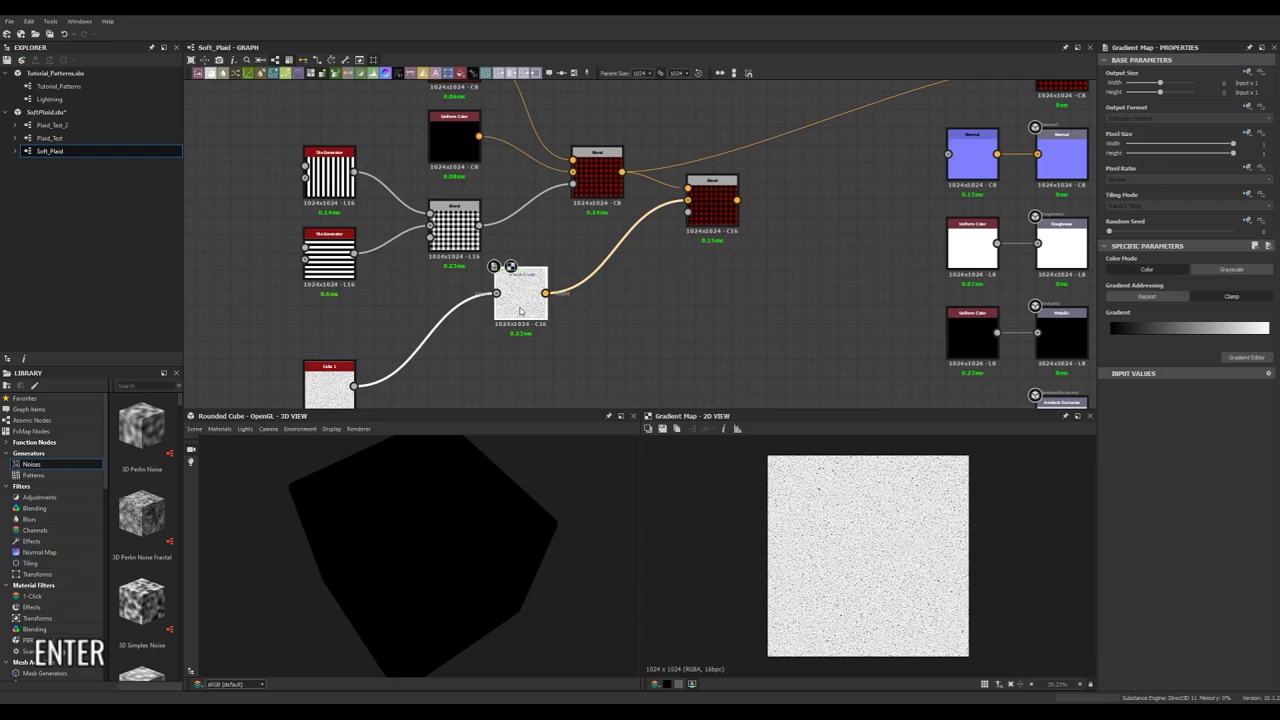
{"action": "left_click_drag", "start_coordinate": [515, 312], "coordinate": [592, 260]}
Preview the Multiply Blend and connect its output to the Base Color output in place of the plaid Blend
{"action": "left_click", "coordinate": [714, 212]}
{"action": "middle_click_drag", "start_coordinate": [752, 227], "coordinate": [660, 314]}
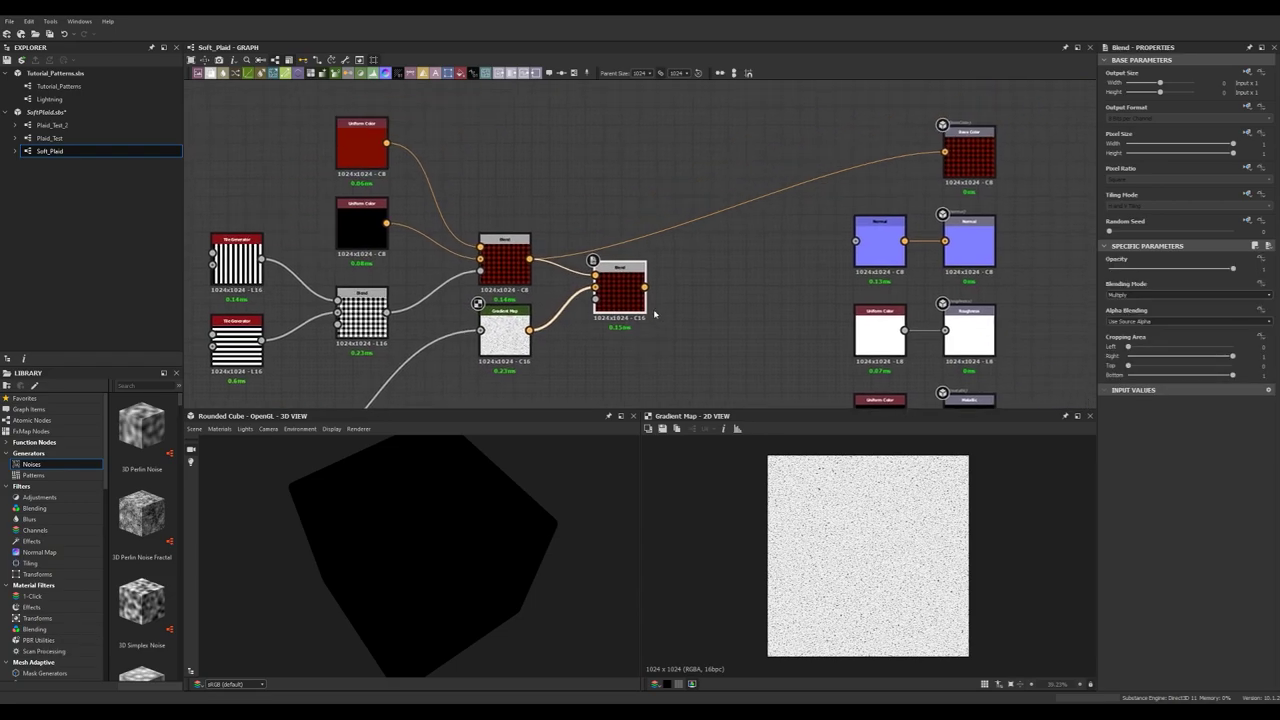
{"action": "double_click", "coordinate": [634, 295]}
{"action": "left_click_drag", "start_coordinate": [645, 287], "coordinate": [610, 274]}
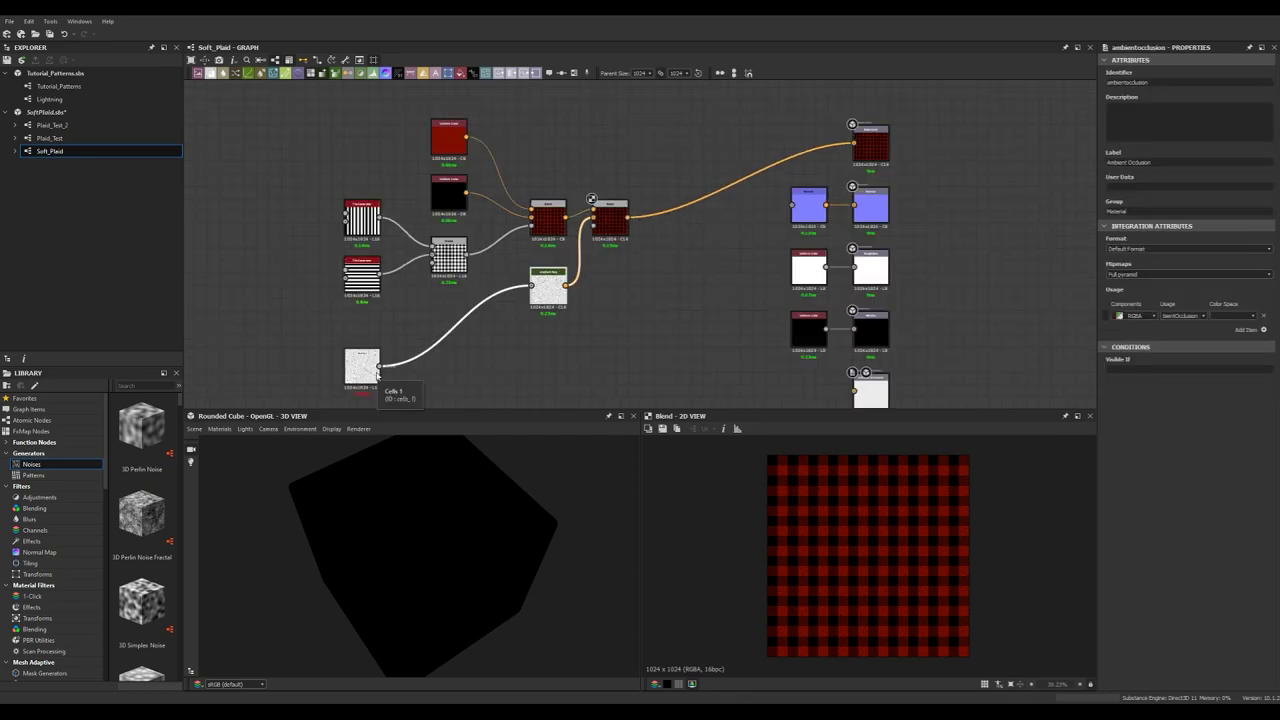
Connect Cells 1 to the Normal node and move that node below the Gradient Map
{"action": "left_click_drag", "start_coordinate": [380, 368], "coordinate": [793, 207]}
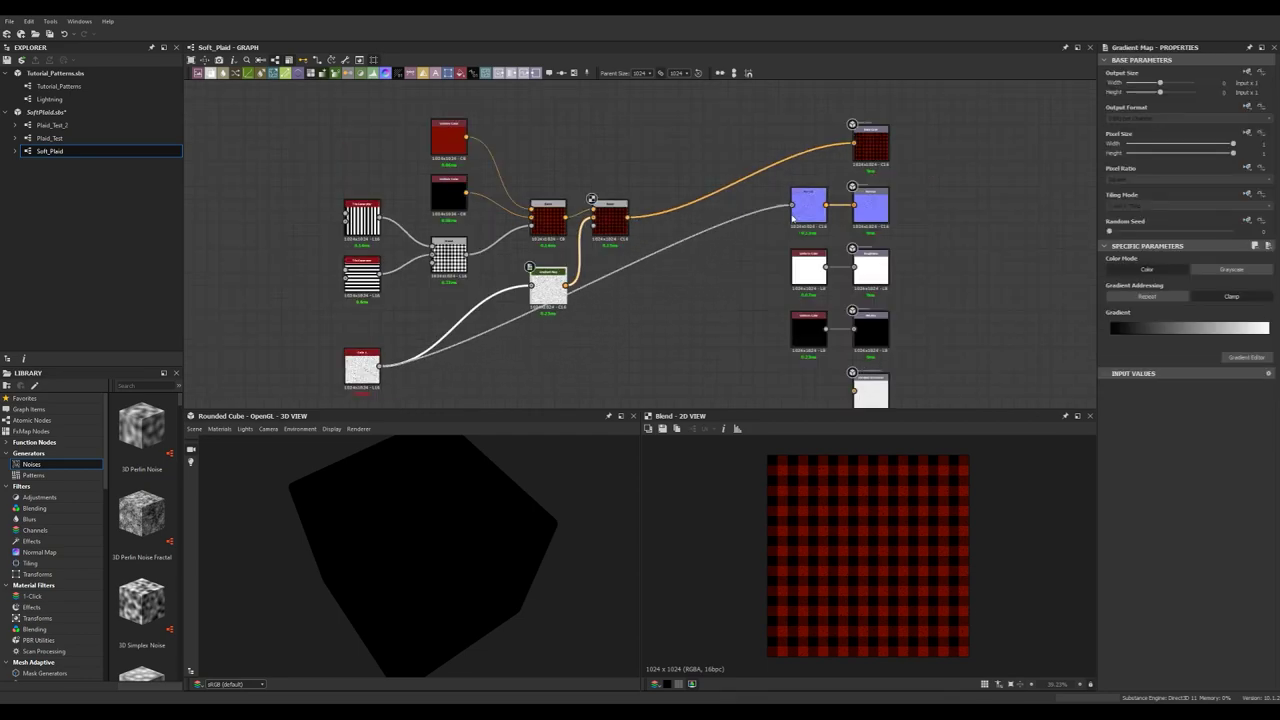
{"action": "middle_click_drag", "start_coordinate": [651, 319], "coordinate": [634, 288]}
{"action": "left_click_drag", "start_coordinate": [781, 178], "coordinate": [560, 320]}
{"action": "left_click", "coordinate": [648, 352]}
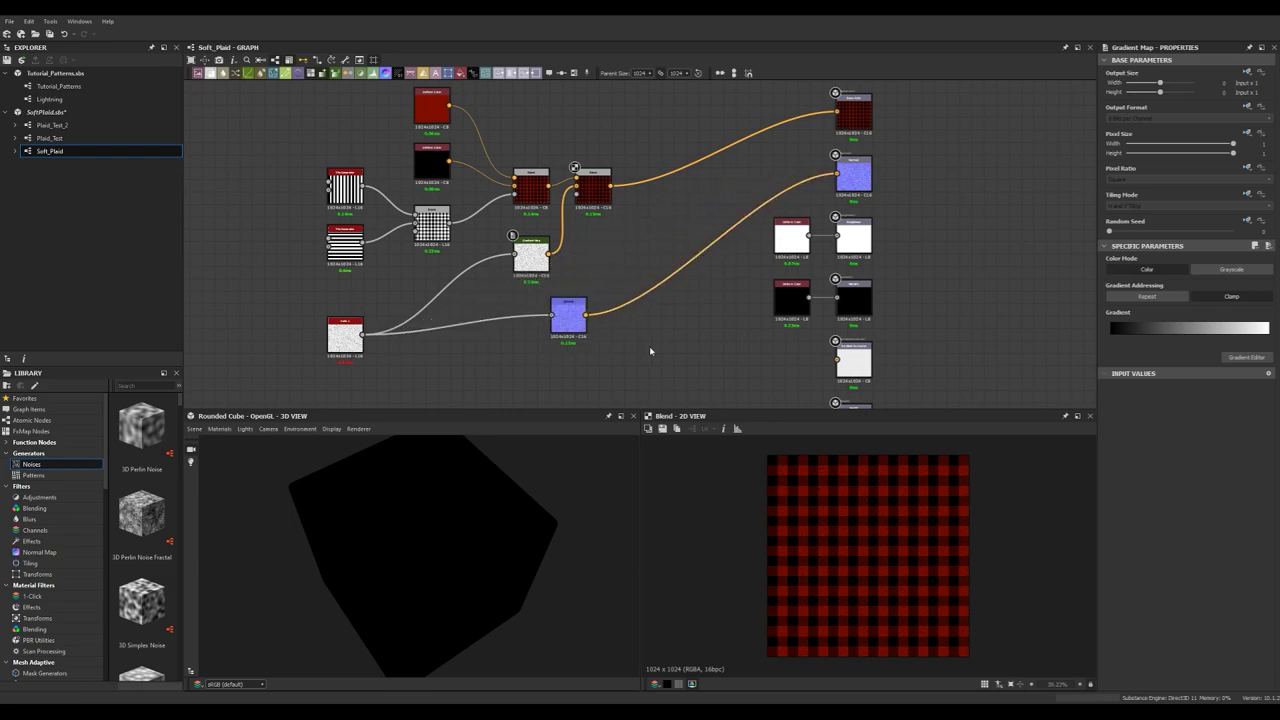
Add an Ambient Occlusion (HBAO) node near the material outputs
{"action": "middle_click_drag", "start_coordinate": [656, 361], "coordinate": [651, 301]}
{"action": "key", "text": "space"}
{"action": "key", "text": "BackSpace"}
{"action": "type", "text": "ambi"}
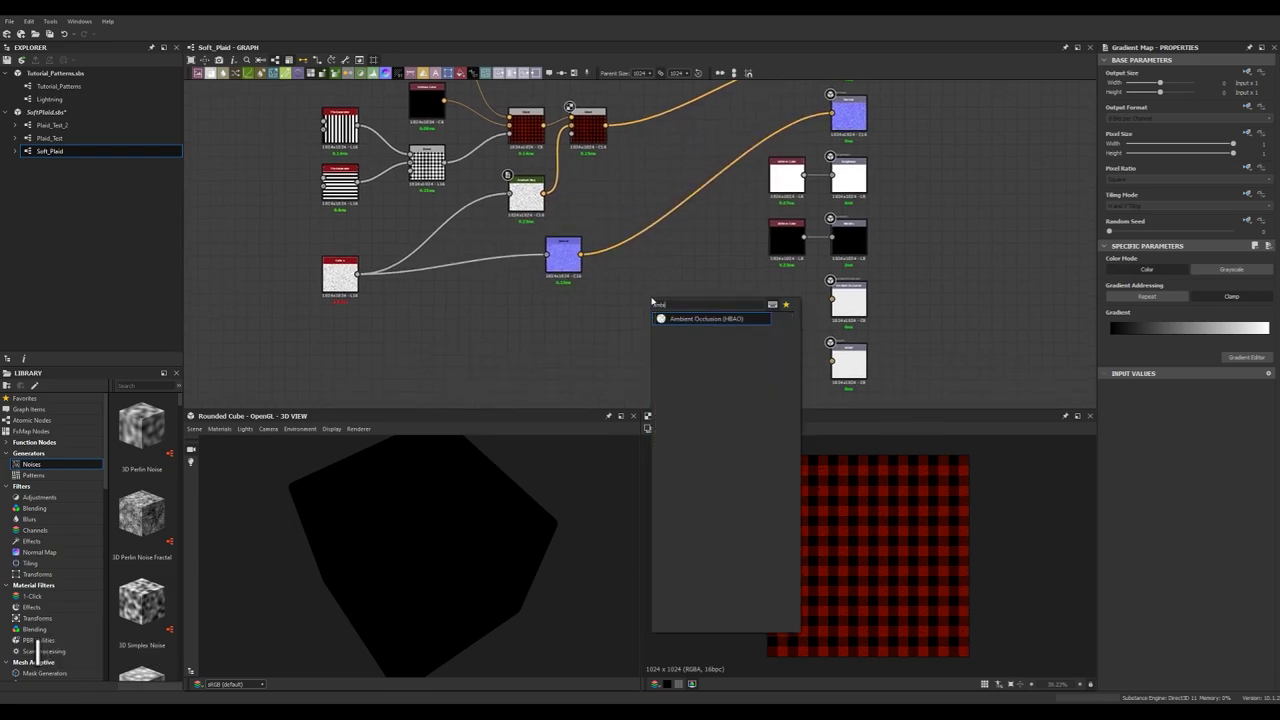
{"action": "left_click", "coordinate": [670, 320]}
{"action": "left_click_drag", "start_coordinate": [655, 318], "coordinate": [671, 358]}
Add a Normal to Height node beside the Ambient Occlusion node and feed it from the Normal node
{"action": "key", "text": "space"}
{"action": "type", "text": "height"}
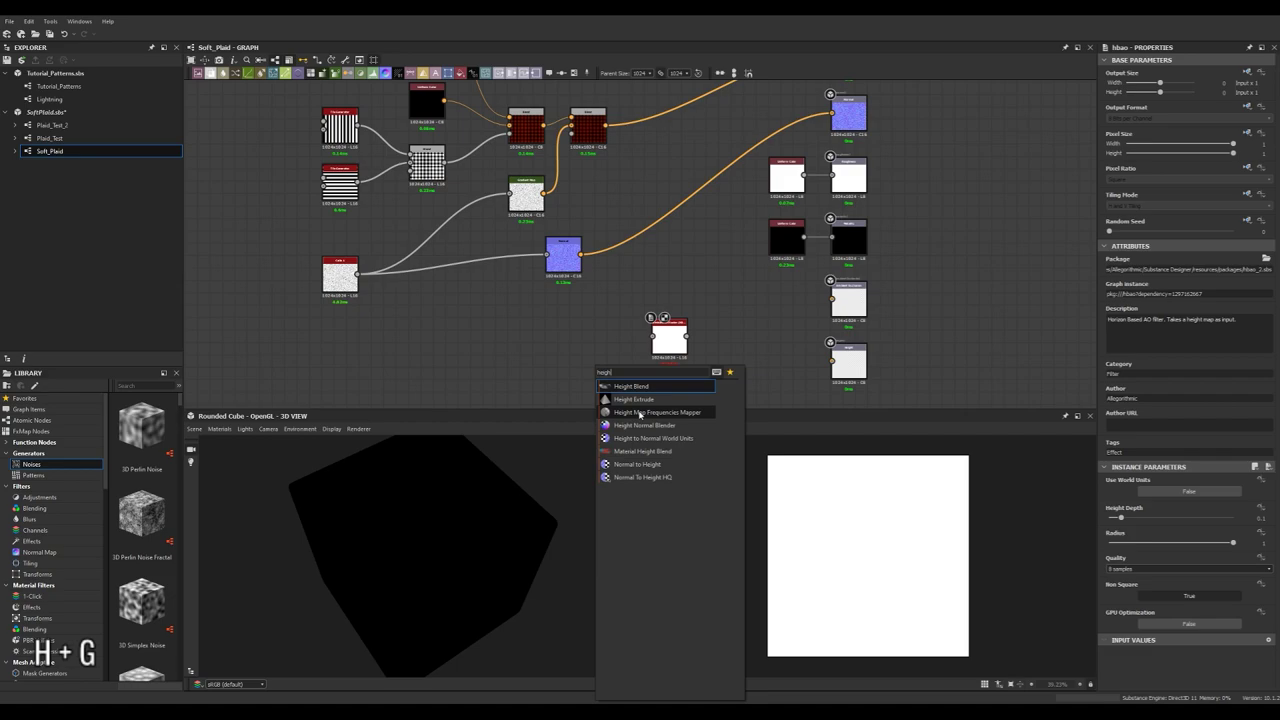
{"action": "left_click", "coordinate": [647, 466]}
{"action": "left_click_drag", "start_coordinate": [604, 376], "coordinate": [687, 352]}
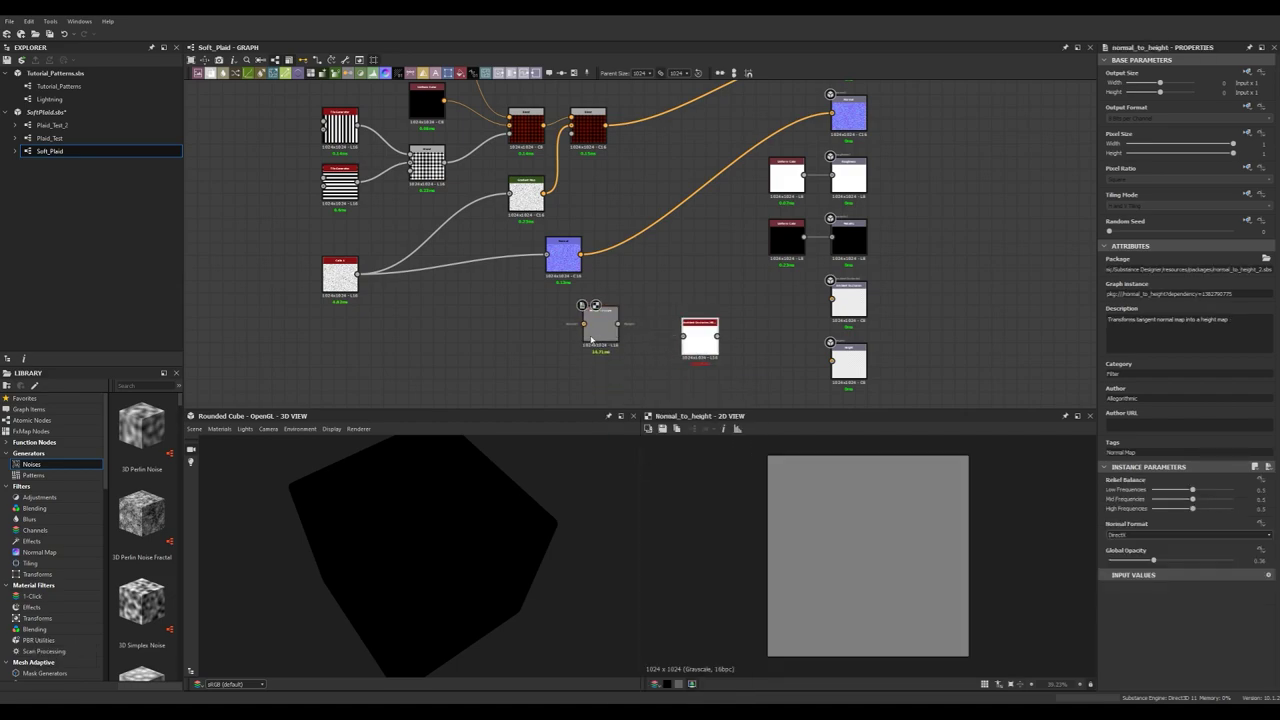
{"action": "left_click_drag", "start_coordinate": [598, 335], "coordinate": [622, 322]}
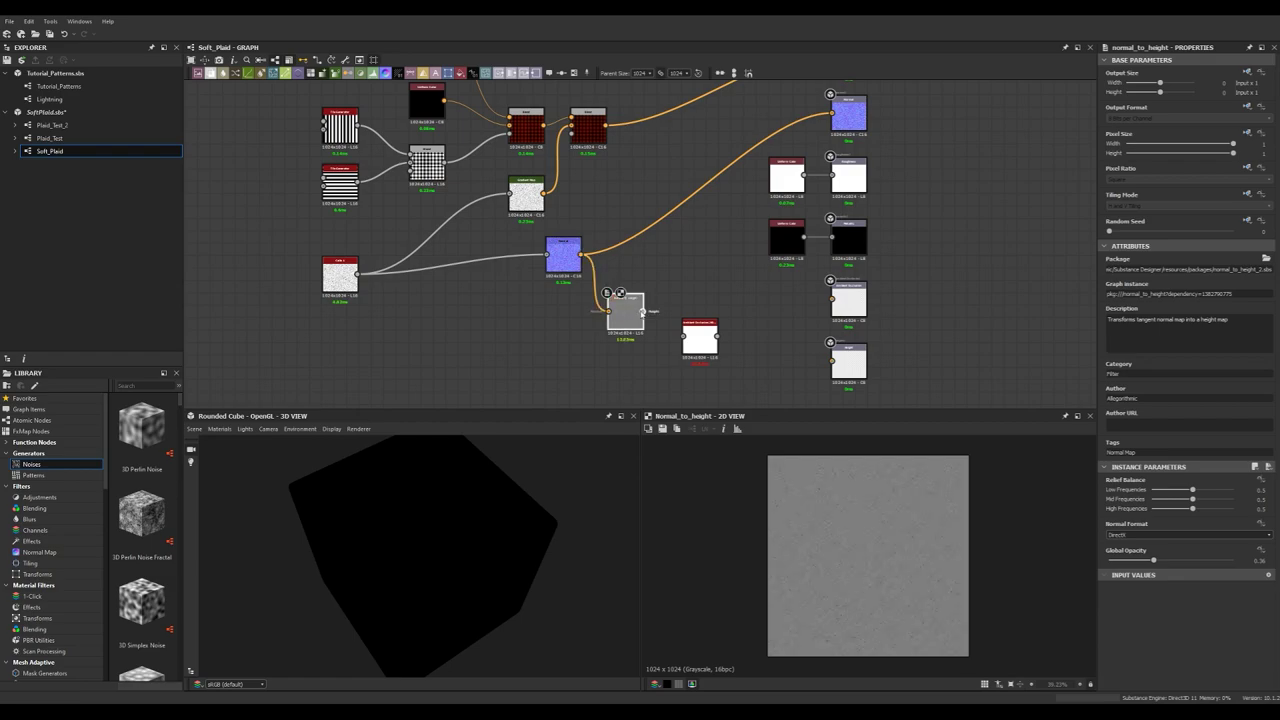
Connect Normal to Height to the Height output and the HBAO node, and route HBAO into the Ambient Occlusion output
{"action": "left_click_drag", "start_coordinate": [699, 349], "coordinate": [724, 312]}
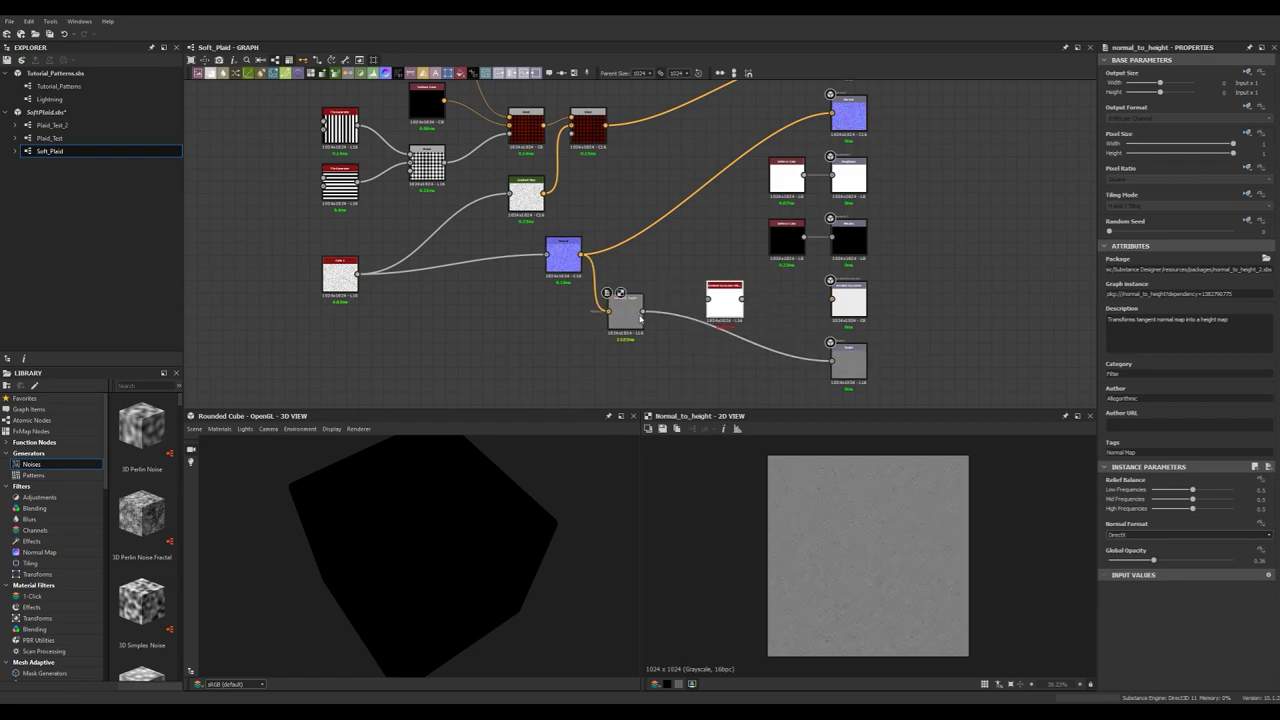
{"action": "left_click_drag", "start_coordinate": [632, 319], "coordinate": [624, 343]}
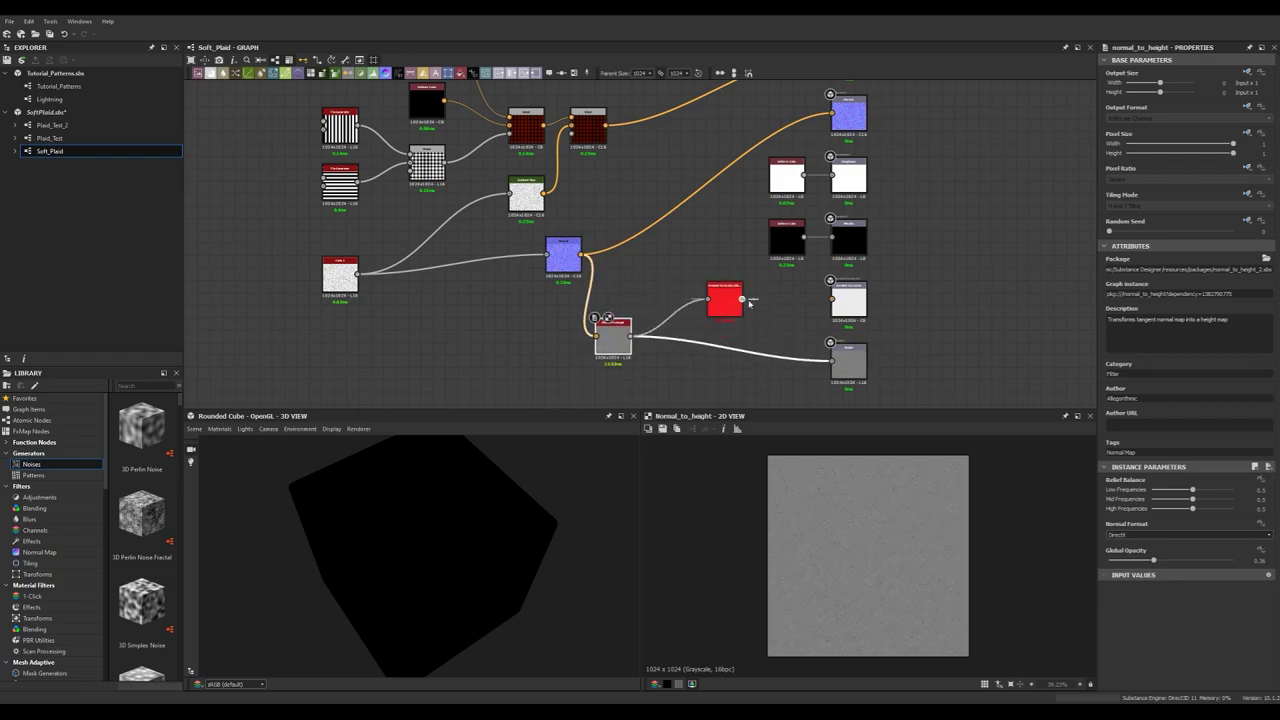
{"action": "left_click_drag", "start_coordinate": [726, 317], "coordinate": [788, 317]}
Set the Cells 1 Scale to 512 and check the fabric grain on the rounded cube
{"action": "left_click_drag", "start_coordinate": [455, 533], "coordinate": [483, 514]}
{"action": "scroll", "coordinate": [486, 503], "scroll_direction": "up", "scroll_amount": 5}
{"action": "middle_click_drag", "start_coordinate": [489, 497], "coordinate": [437, 517]}
{"action": "scroll", "coordinate": [402, 517], "scroll_direction": "up", "scroll_amount": 3}
{"action": "left_click_drag", "start_coordinate": [400, 517], "coordinate": [430, 536]}
{"action": "scroll", "coordinate": [445, 528], "scroll_direction": "down", "scroll_amount": 5}
{"action": "middle_click_drag", "start_coordinate": [425, 331], "coordinate": [545, 378]}
{"action": "left_click", "coordinate": [461, 323]}
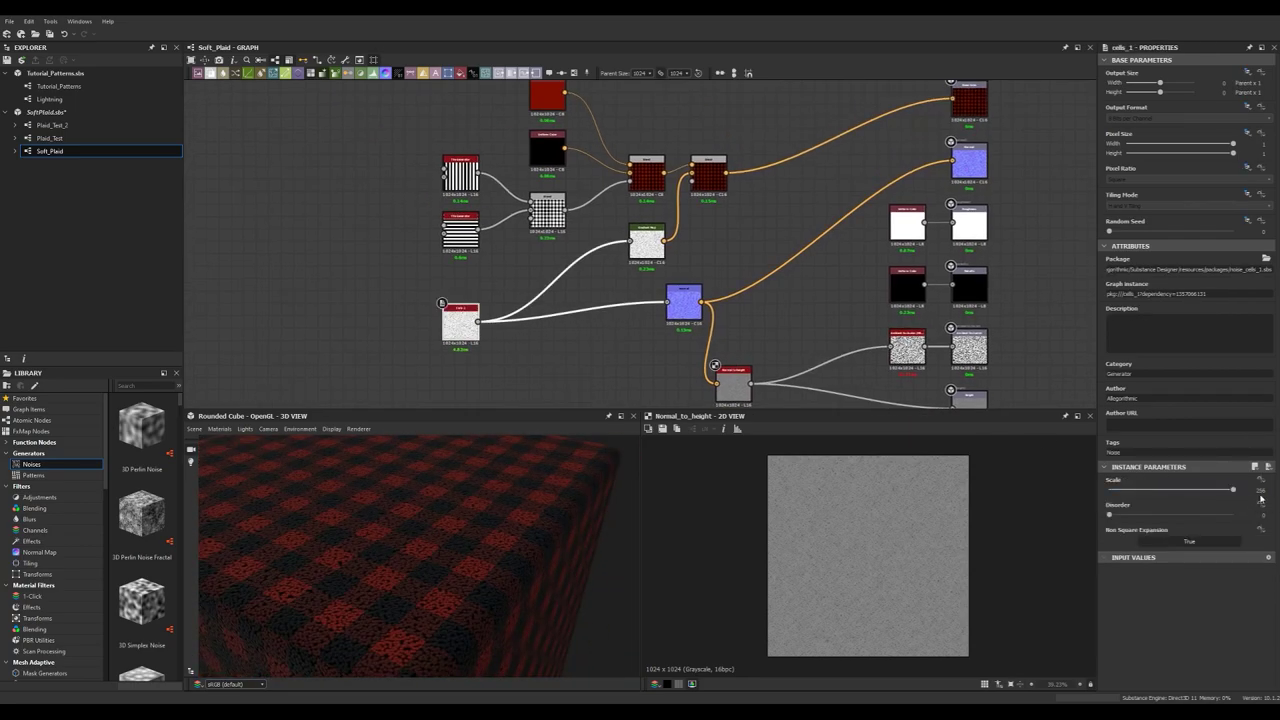
{"action": "key", "text": "Return"}
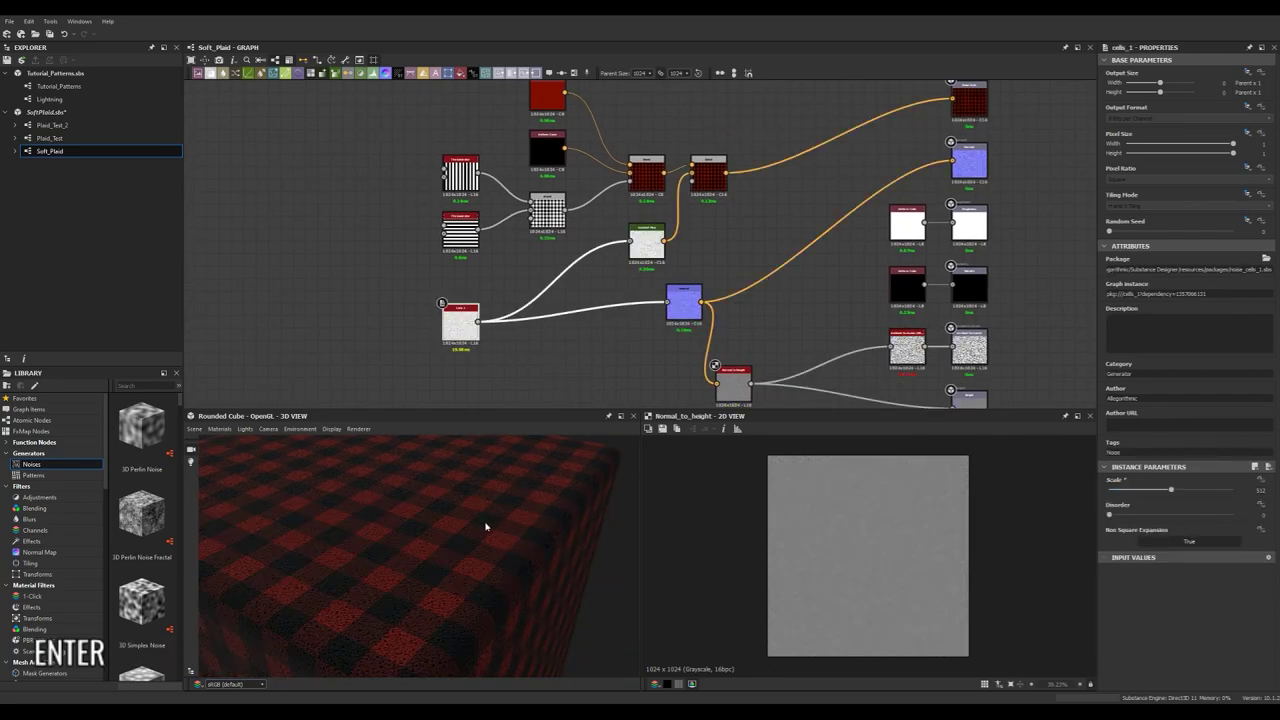
{"action": "scroll", "coordinate": [476, 526], "scroll_direction": "up", "scroll_amount": 5}
{"action": "scroll", "coordinate": [472, 519], "scroll_direction": "down", "scroll_amount": 5}
{"action": "left_click_drag", "start_coordinate": [463, 537], "coordinate": [459, 508], "text": "alt"}
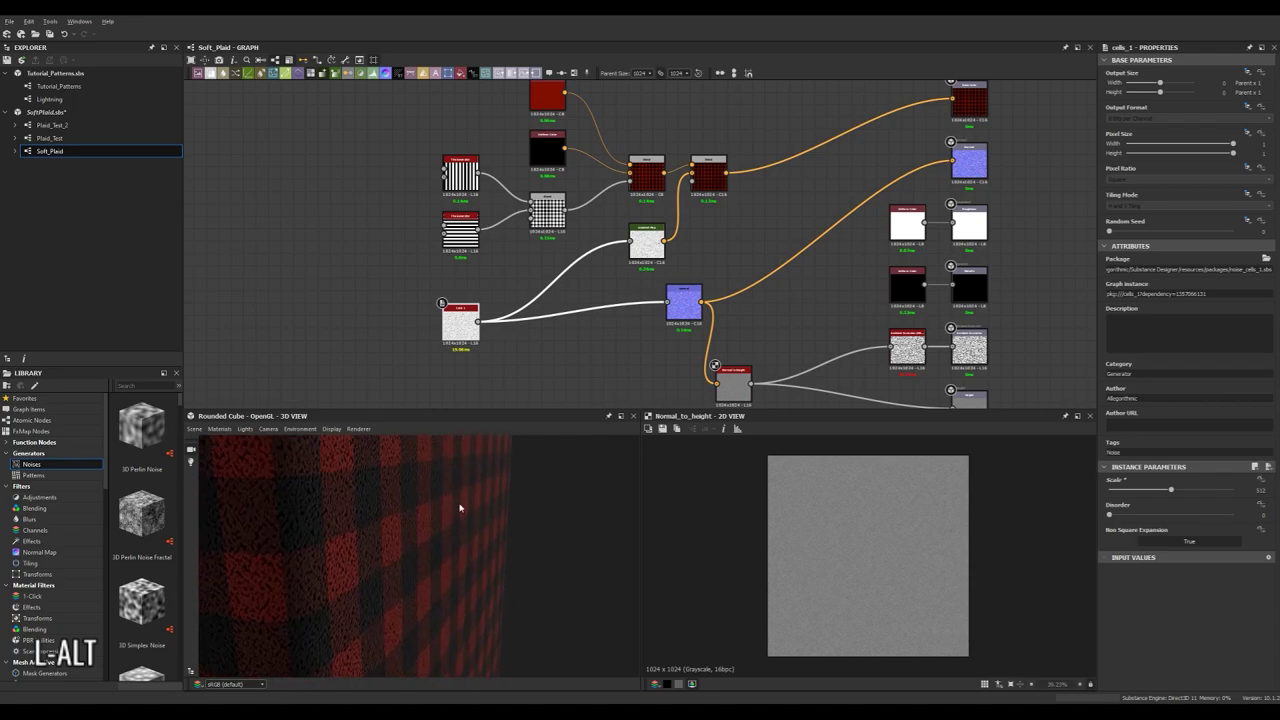
Align the Normal node with Cells 1 and tuck the Gradient Map directly under the plaid Blend
{"action": "left_click", "coordinate": [772, 240]}
{"action": "scroll", "coordinate": [557, 271], "scroll_direction": "up", "scroll_amount": 3}
{"action": "middle_click_drag", "start_coordinate": [772, 236], "coordinate": [647, 236]}
{"action": "scroll", "coordinate": [684, 237], "scroll_direction": "down", "scroll_amount": 2}
{"action": "left_click_drag", "start_coordinate": [571, 311], "coordinate": [534, 334]}
{"action": "left_click_drag", "start_coordinate": [526, 238], "coordinate": [526, 216]}
{"action": "key", "text": "space"}
{"action": "type", "text": "ble"}
{"action": "key", "text": "Return"}
{"action": "left_click_drag", "start_coordinate": [660, 233], "coordinate": [742, 226]}
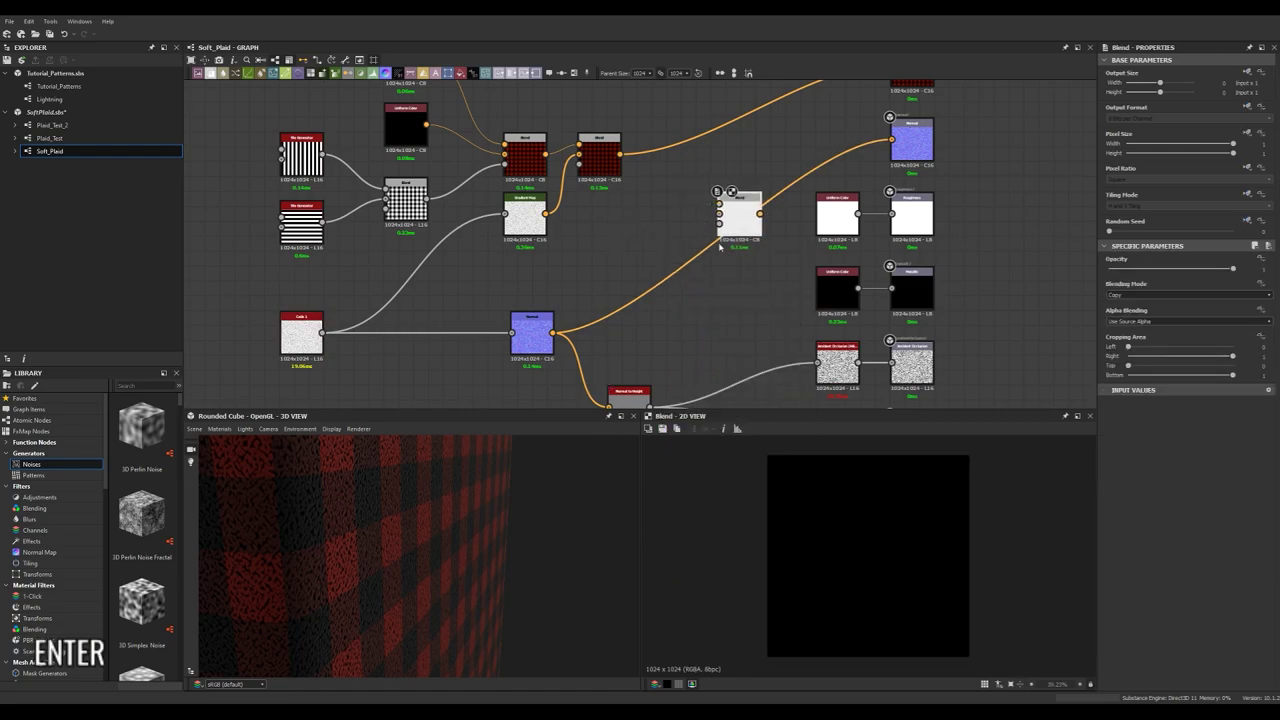
{"action": "key", "text": "Delete"}
Add a Levels node between Cells 1 and the Roughness output, deleting the white Uniform Color that fed Roughness
{"action": "key", "text": "space"}
{"action": "type", "text": "levels"}
{"action": "key", "text": "Return"}
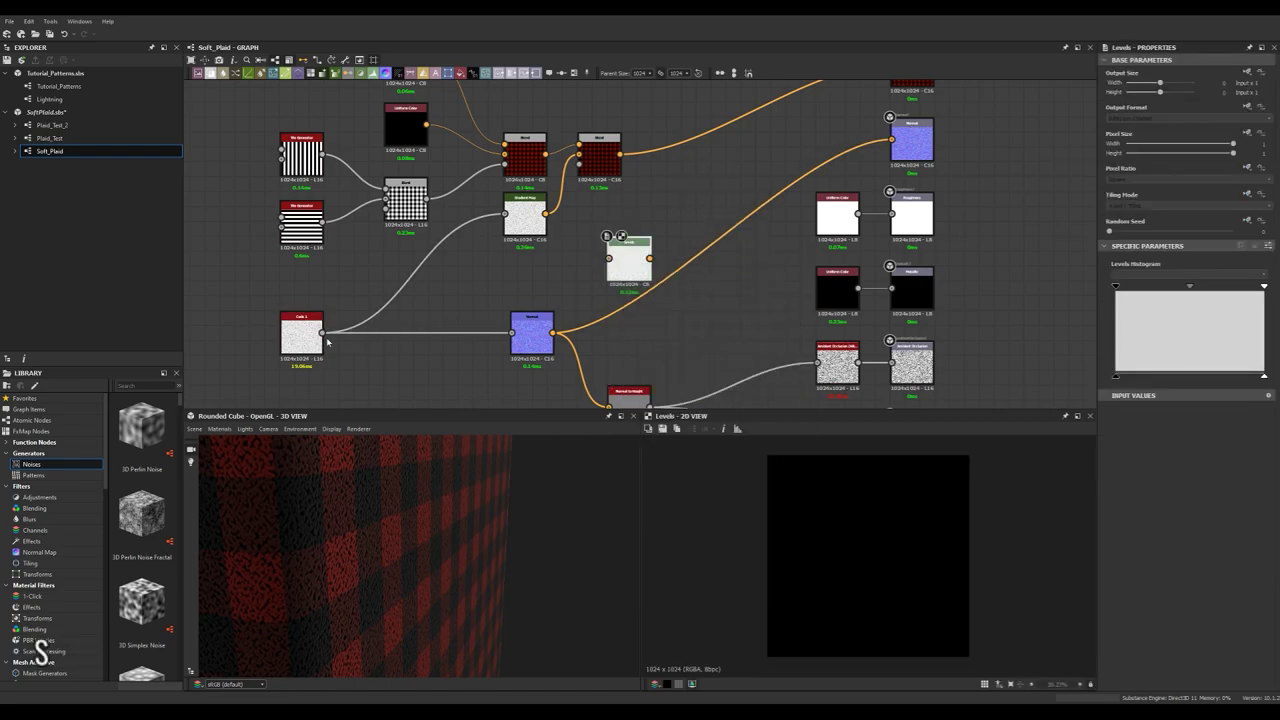
{"action": "left_click_drag", "start_coordinate": [322, 332], "coordinate": [608, 258]}
{"action": "left_click_drag", "start_coordinate": [895, 220], "coordinate": [894, 219]}
{"action": "left_click", "coordinate": [840, 222]}
{"action": "key", "text": "Delete"}
{"action": "left_click_drag", "start_coordinate": [639, 274], "coordinate": [684, 233]}
{"action": "left_click", "coordinate": [684, 233]}
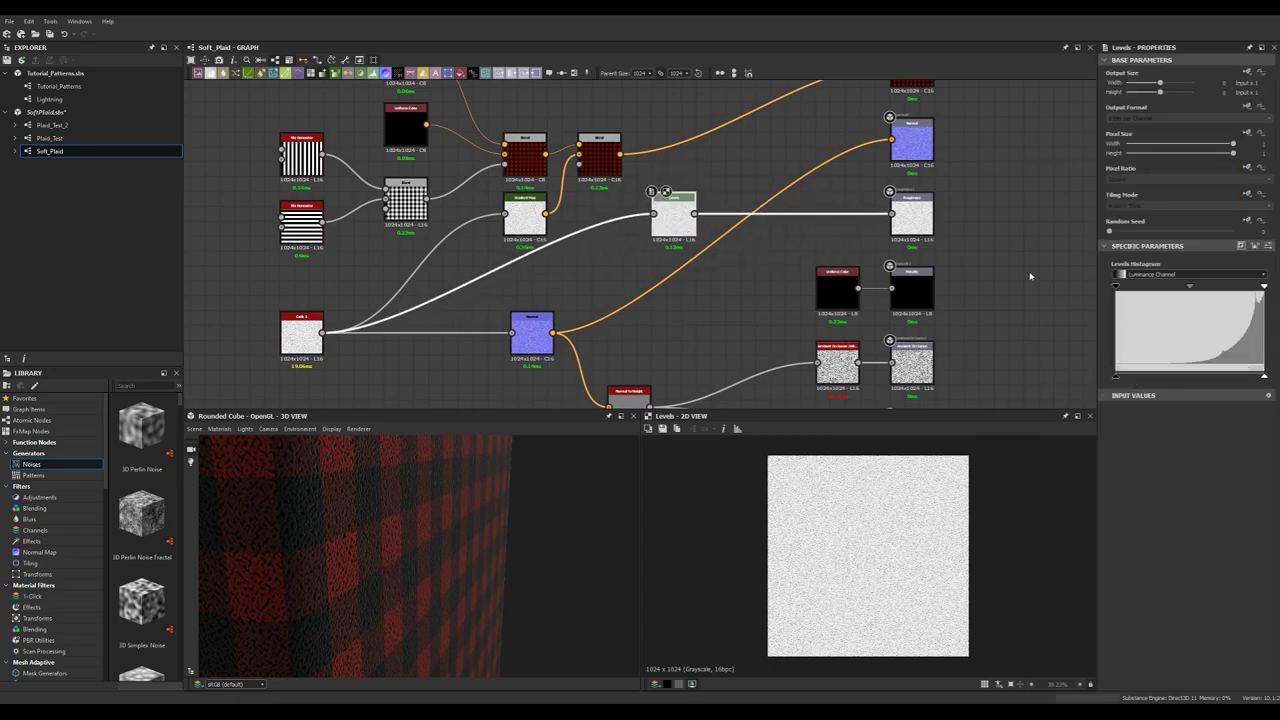
Brighten the roughness Levels by lowering the input white point and raising the output black point
{"action": "mouse_move", "coordinate": [471, 463]}
{"action": "left_mouse_down", "text": "alt"}
{"action": "mouse_move", "coordinate": [444, 489]}
{"action": "mouse_move", "coordinate": [469, 484]}
{"action": "left_mouse_up", "text": "alt"}
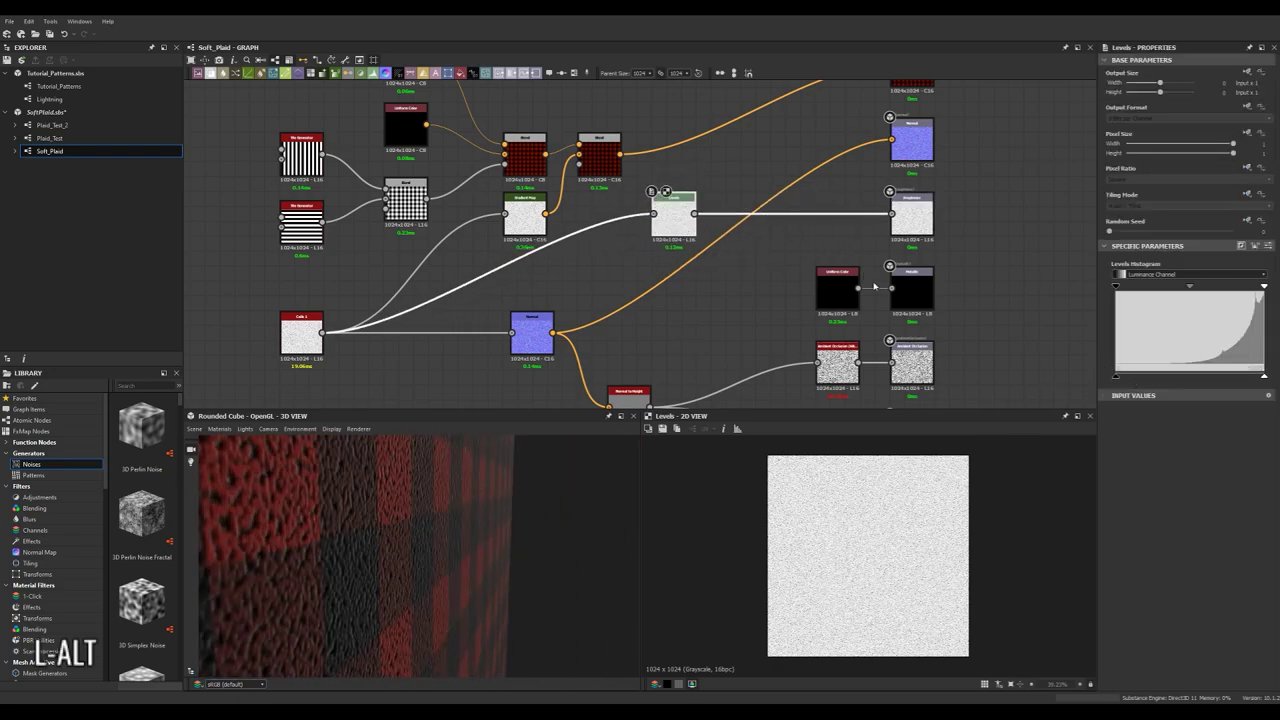
{"action": "left_click_drag", "start_coordinate": [1175, 289], "coordinate": [1134, 291]}
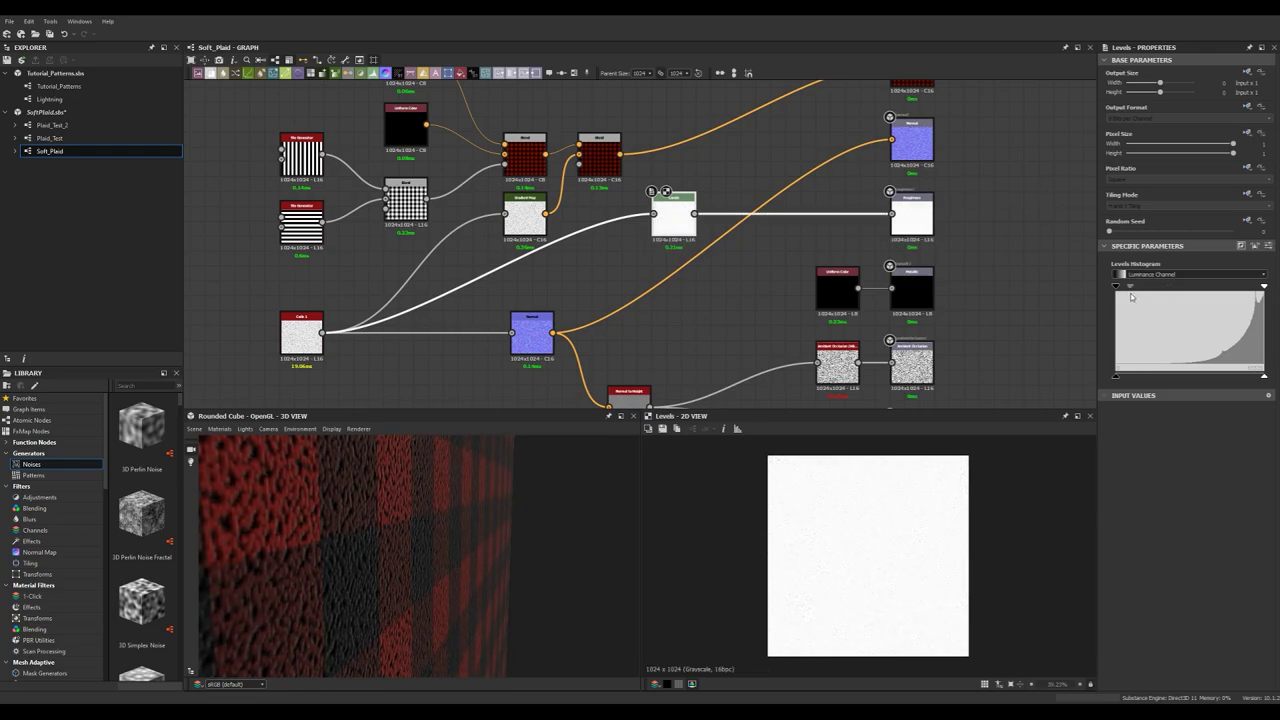
{"action": "mouse_move", "coordinate": [1264, 377]}
{"action": "left_mouse_down"}
{"action": "mouse_move", "coordinate": [1206, 378]}
{"action": "mouse_move", "coordinate": [1266, 378]}
{"action": "left_mouse_up"}
{"action": "left_click_drag", "start_coordinate": [1134, 289], "coordinate": [1207, 296]}
{"action": "scroll", "coordinate": [525, 517], "scroll_direction": "down", "scroll_amount": 3}
{"action": "left_click_drag", "start_coordinate": [525, 517], "coordinate": [503, 534], "text": "alt"}
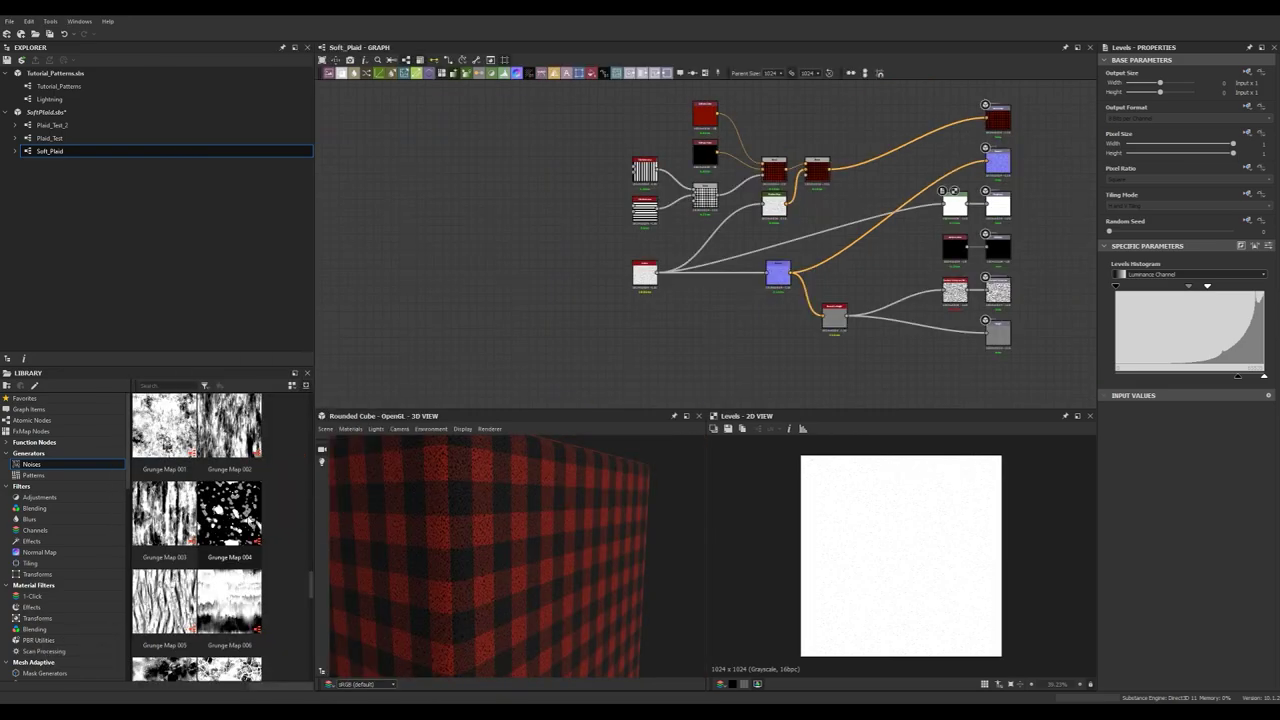
Add a Grunge Map 004 noise node to the graph beneath Cells 1
{"action": "left_click_drag", "start_coordinate": [252, 522], "coordinate": [470, 317]}
{"action": "scroll", "coordinate": [468, 348], "scroll_direction": "up", "scroll_amount": 5}
{"action": "scroll", "coordinate": [470, 285], "scroll_direction": "down", "scroll_amount": 5}
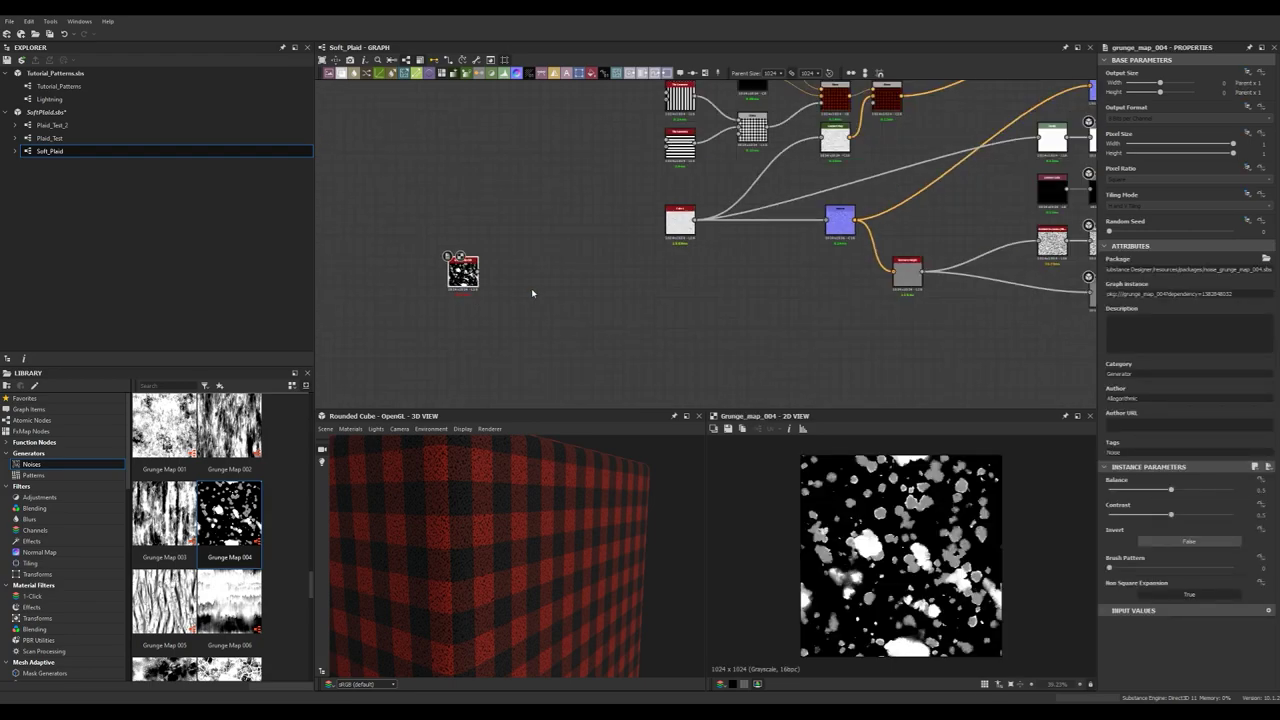
{"action": "middle_click_drag", "start_coordinate": [531, 289], "coordinate": [490, 305]}
{"action": "middle_click_drag", "start_coordinate": [697, 314], "coordinate": [593, 342]}
Add a Clouds 3 noise node directly below Grunge Map 004
{"action": "scroll", "coordinate": [282, 525], "scroll_direction": "up", "scroll_amount": 15}
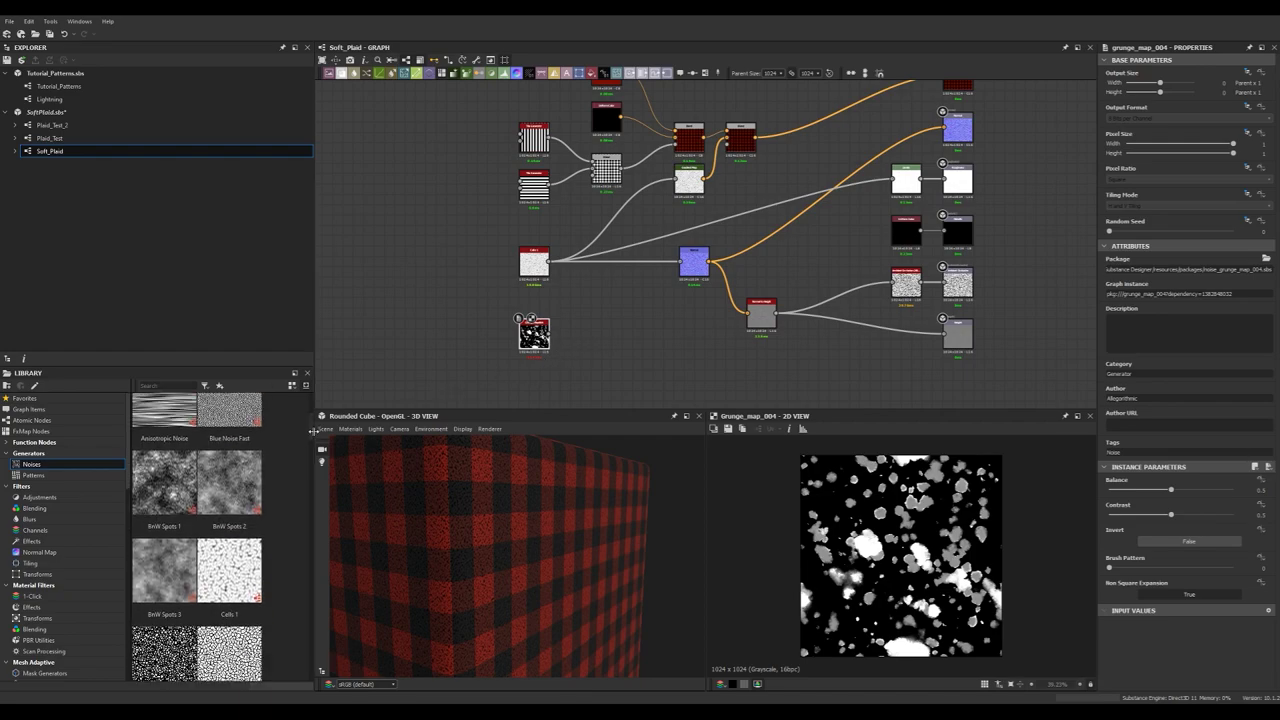
{"action": "left_click_drag", "start_coordinate": [229, 612], "coordinate": [535, 374]}
{"action": "scroll", "coordinate": [600, 353], "scroll_direction": "up", "scroll_amount": 5}
{"action": "middle_click_drag", "start_coordinate": [600, 353], "coordinate": [633, 317]}
Combine Grunge Map 004 and Clouds 3 in a new Blend node with the Blending Mode set to Multiply
{"action": "key", "text": "space"}
{"action": "type", "text": "blend"}
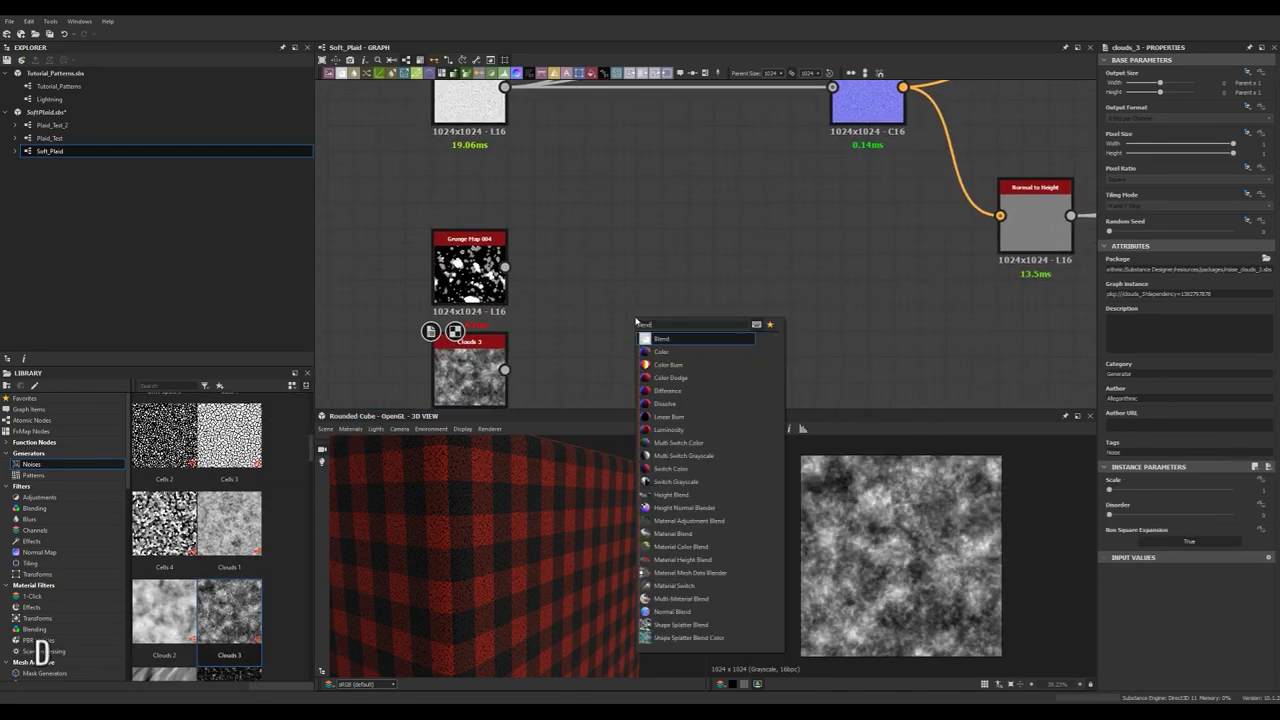
{"action": "key", "text": "Return"}
{"action": "left_click_drag", "start_coordinate": [505, 267], "coordinate": [588, 301]}
{"action": "left_click_drag", "start_coordinate": [505, 370], "coordinate": [588, 318]}
{"action": "left_click_drag", "start_coordinate": [1233, 269], "coordinate": [1260, 278]}
{"action": "left_click", "coordinate": [1150, 295]}
{"action": "left_click", "coordinate": [1120, 325]}
Add a black Uniform Color node above the grunge Blend and a second Blend node beside it
{"action": "scroll", "coordinate": [780, 303], "scroll_direction": "down", "scroll_amount": 5}
{"action": "mouse_move", "coordinate": [608, 282]}
{"action": "middle_mouse_down"}
{"action": "mouse_move", "coordinate": [600, 309]}
{"action": "mouse_move", "coordinate": [616, 264]}
{"action": "middle_mouse_up"}
{"action": "scroll", "coordinate": [598, 305], "scroll_direction": "down", "scroll_amount": 2}
{"action": "scroll", "coordinate": [600, 309], "scroll_direction": "up", "scroll_amount": 1}
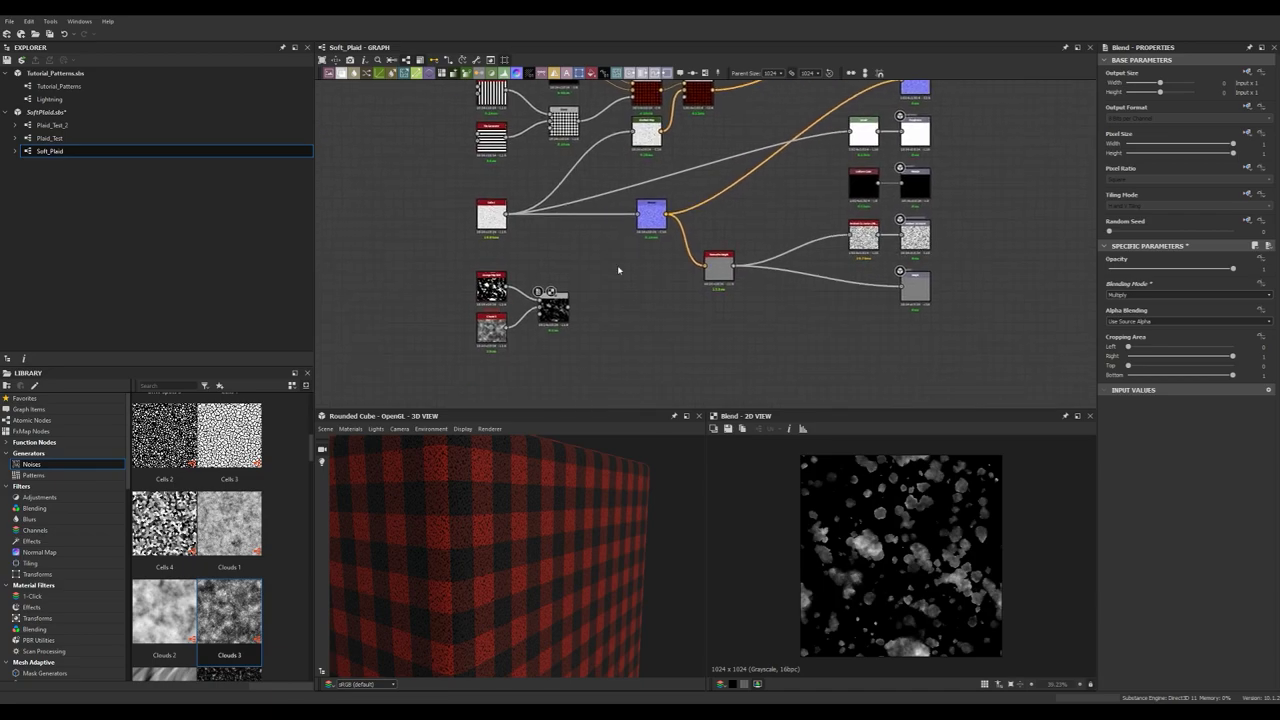
{"action": "key", "text": "space"}
{"action": "type", "text": "color"}
{"action": "left_click", "coordinate": [662, 432]}
{"action": "scroll", "coordinate": [595, 360], "scroll_direction": "up", "scroll_amount": 3}
{"action": "key", "text": "space"}
{"action": "type", "text": "ble"}
{"action": "key", "text": "Return"}
{"action": "left_click_drag", "start_coordinate": [535, 356], "coordinate": [535, 222]}
Feed the new Blend with the Uniform Color as foreground and the grunge Blend as opacity mask, placing it beside them
{"action": "key", "text": "space"}
{"action": "left_click_drag", "start_coordinate": [551, 293], "coordinate": [551, 331]}
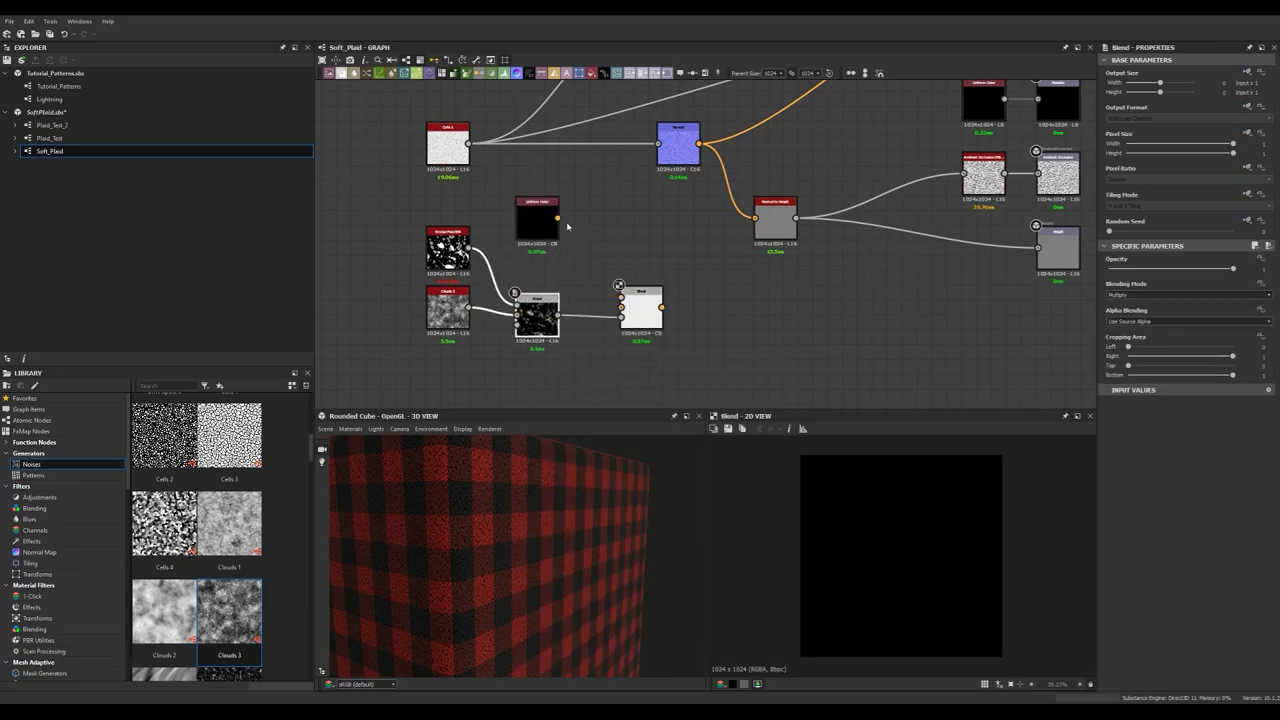
{"action": "left_click_drag", "start_coordinate": [621, 297], "coordinate": [621, 297]}
{"action": "scroll", "coordinate": [703, 300], "scroll_direction": "down", "scroll_amount": 3}
{"action": "middle_click_drag", "start_coordinate": [703, 300], "coordinate": [648, 344]}
{"action": "left_click_drag", "start_coordinate": [620, 347], "coordinate": [608, 322]}
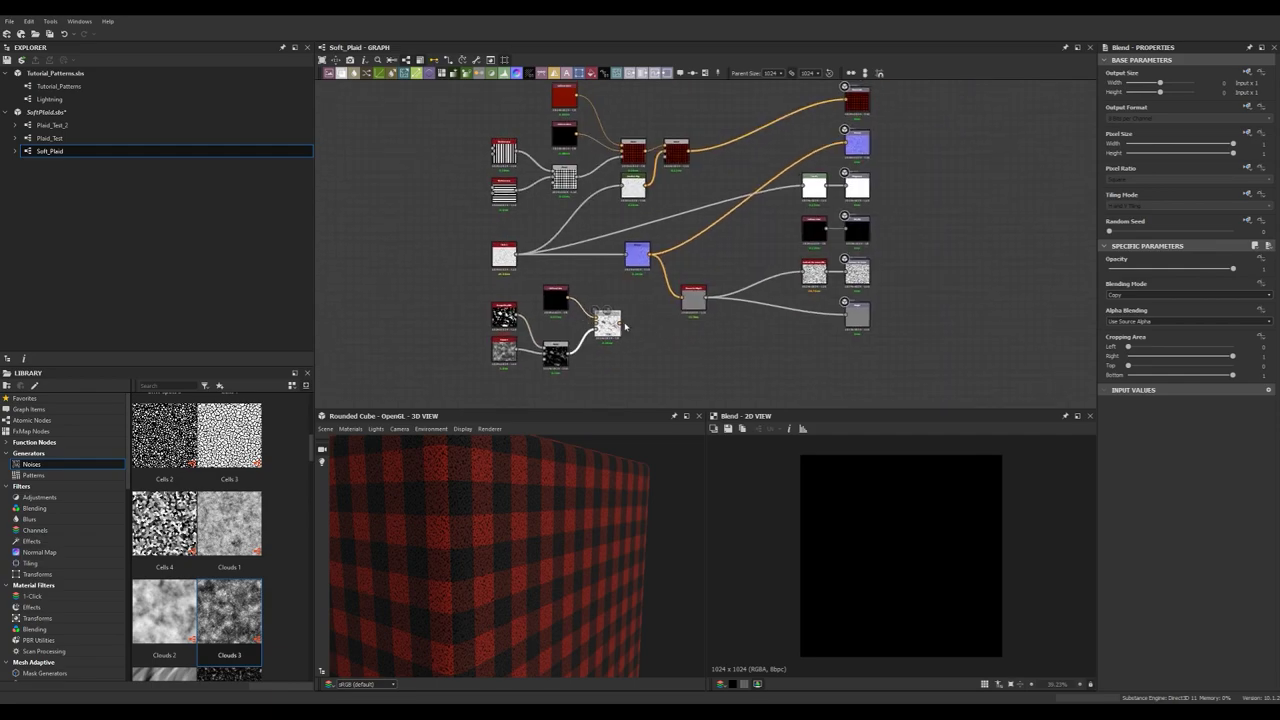
Add a Blend node after the final plaid Blend and feed it the plaid color and the dirt color Blend
{"action": "middle_click_drag", "start_coordinate": [728, 171], "coordinate": [727, 207]}
{"action": "key", "text": "space"}
{"action": "type", "text": "ble"}
{"action": "key", "text": "Return"}
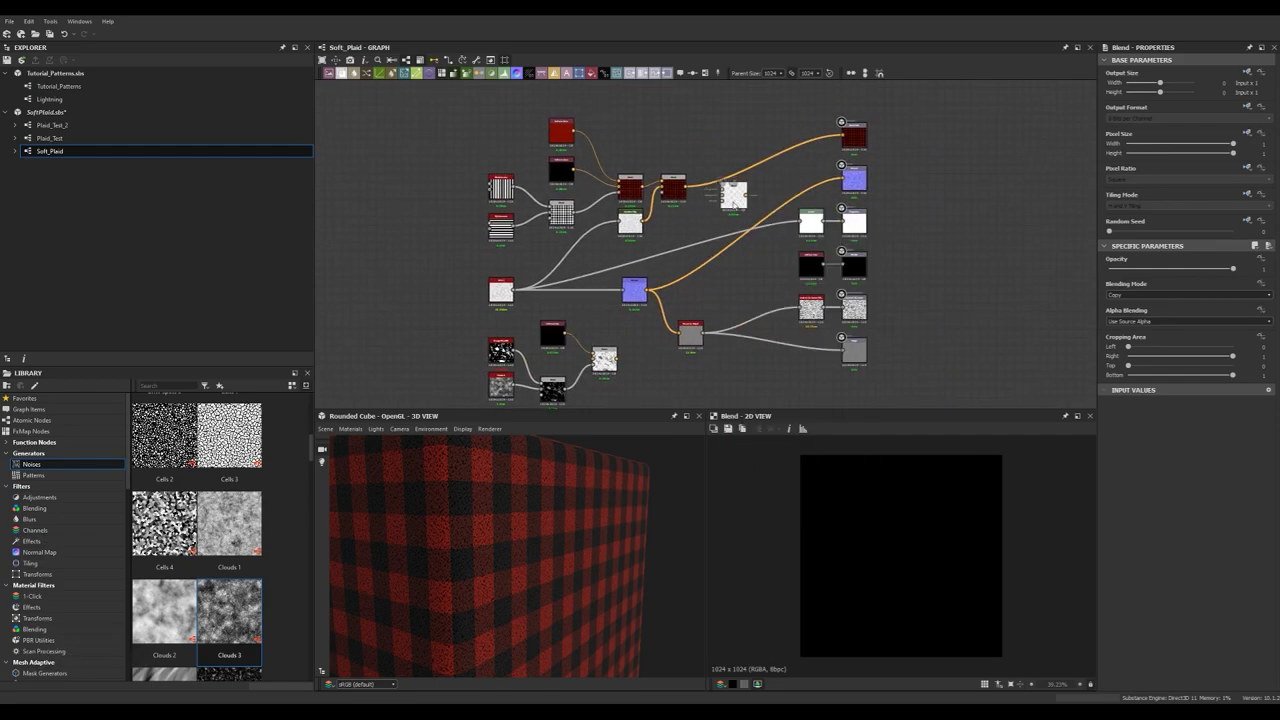
{"action": "left_click_drag", "start_coordinate": [617, 359], "coordinate": [727, 195]}
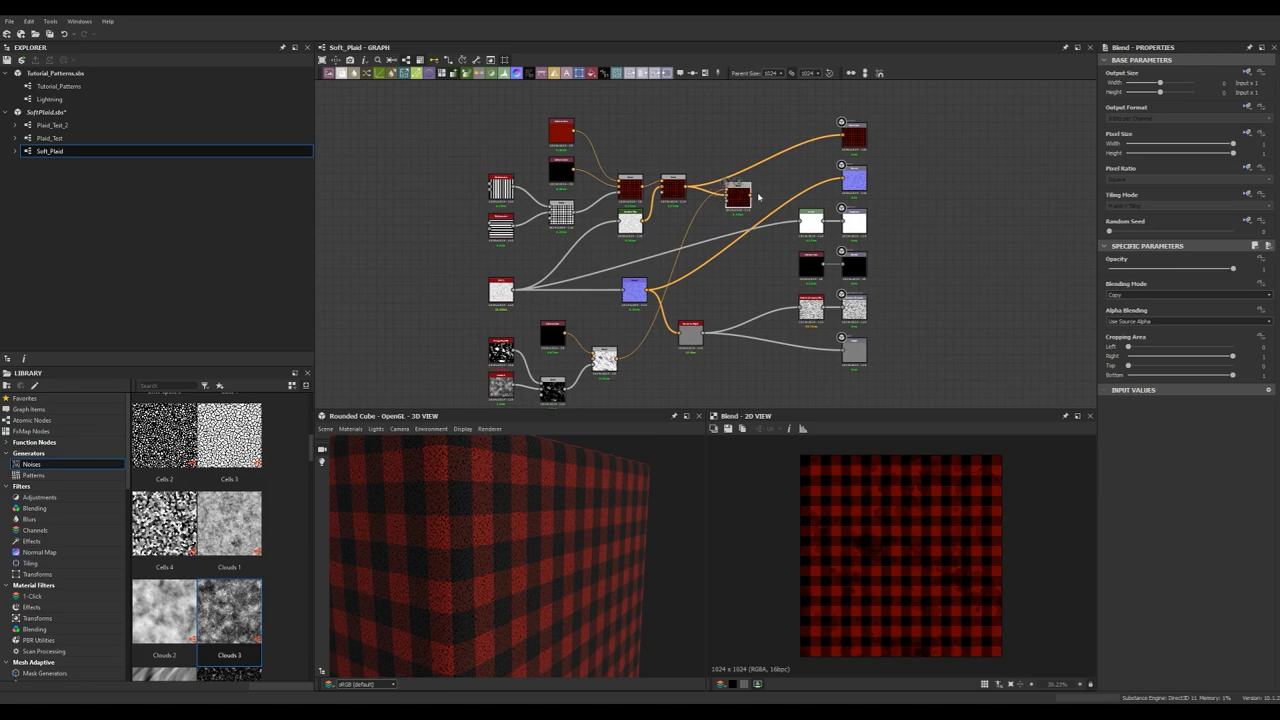
Connect the combined plaid and dirt Blend to the Base Color output and align it beside the plaid Blend
{"action": "middle_click_drag", "start_coordinate": [759, 197], "coordinate": [735, 217]}
{"action": "left_click_drag", "start_coordinate": [727, 215], "coordinate": [820, 158]}
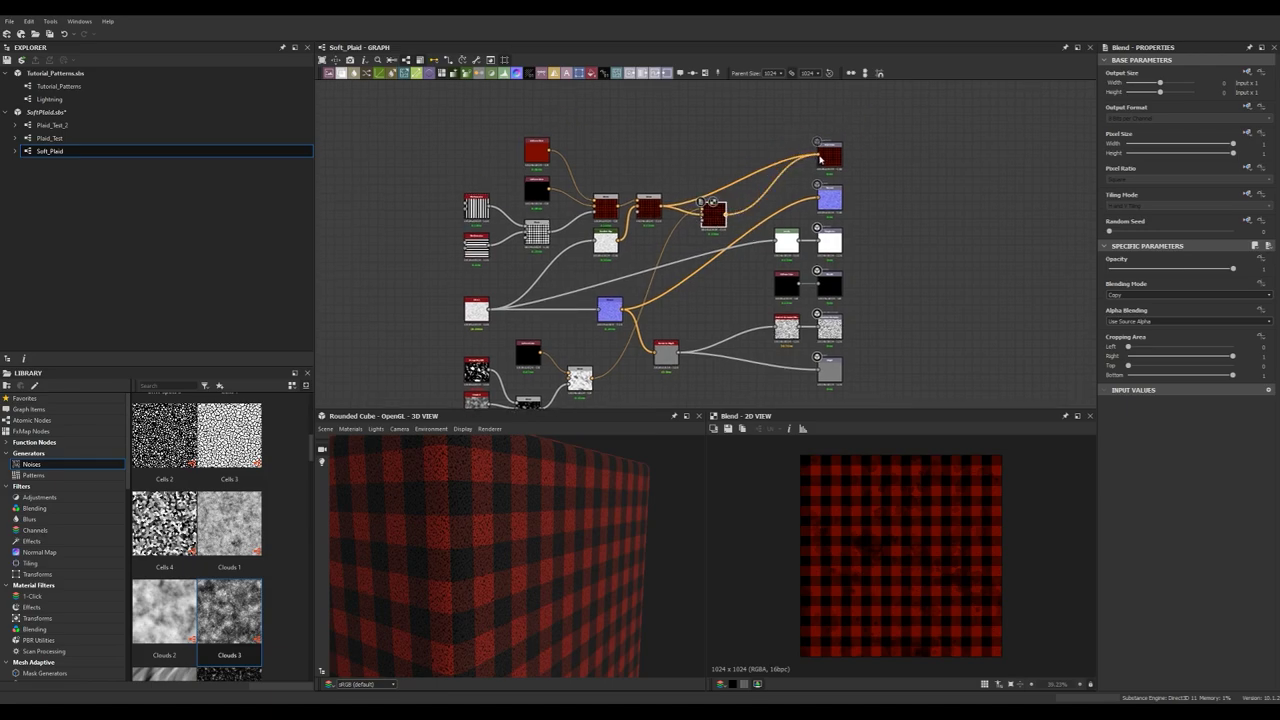
{"action": "left_click_drag", "start_coordinate": [713, 217], "coordinate": [692, 208]}
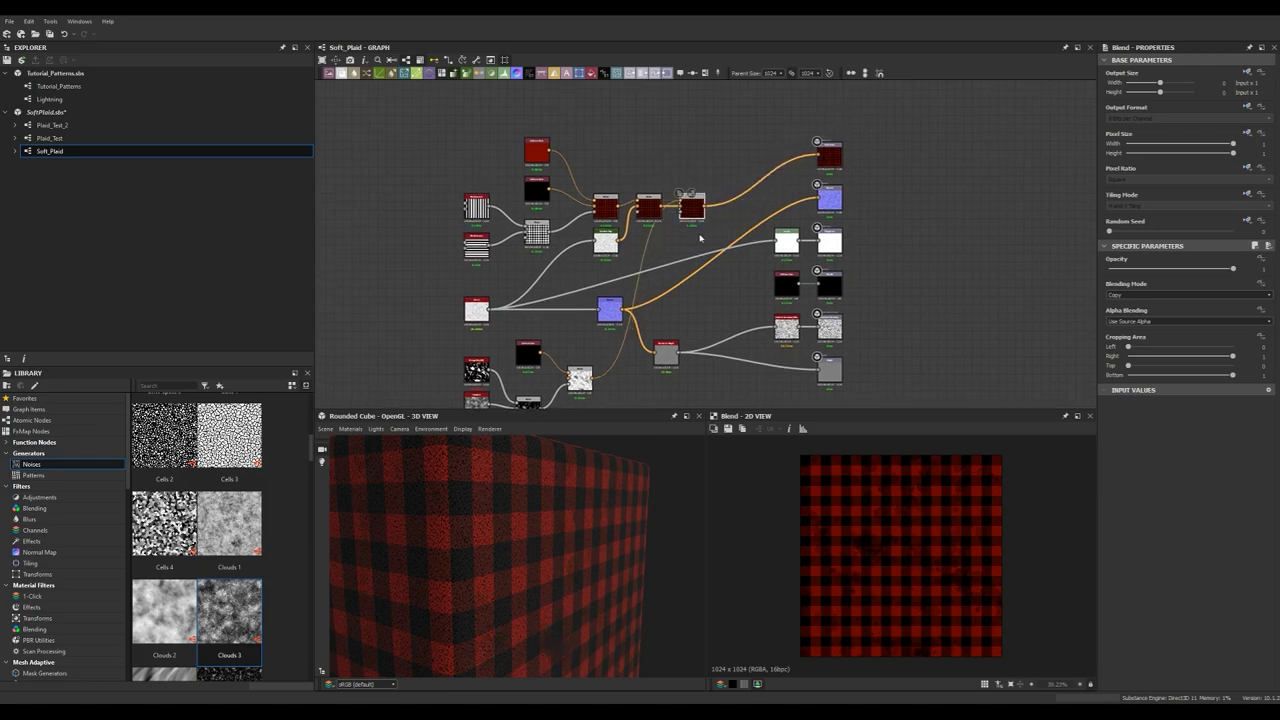
Change the dirt Uniform Color to a muted dark brown while checking the stains on the rounded cube
{"action": "middle_click_drag", "start_coordinate": [692, 239], "coordinate": [708, 191]}
{"action": "left_click", "coordinate": [726, 282]}
{"action": "left_click_drag", "start_coordinate": [606, 490], "coordinate": [549, 536]}
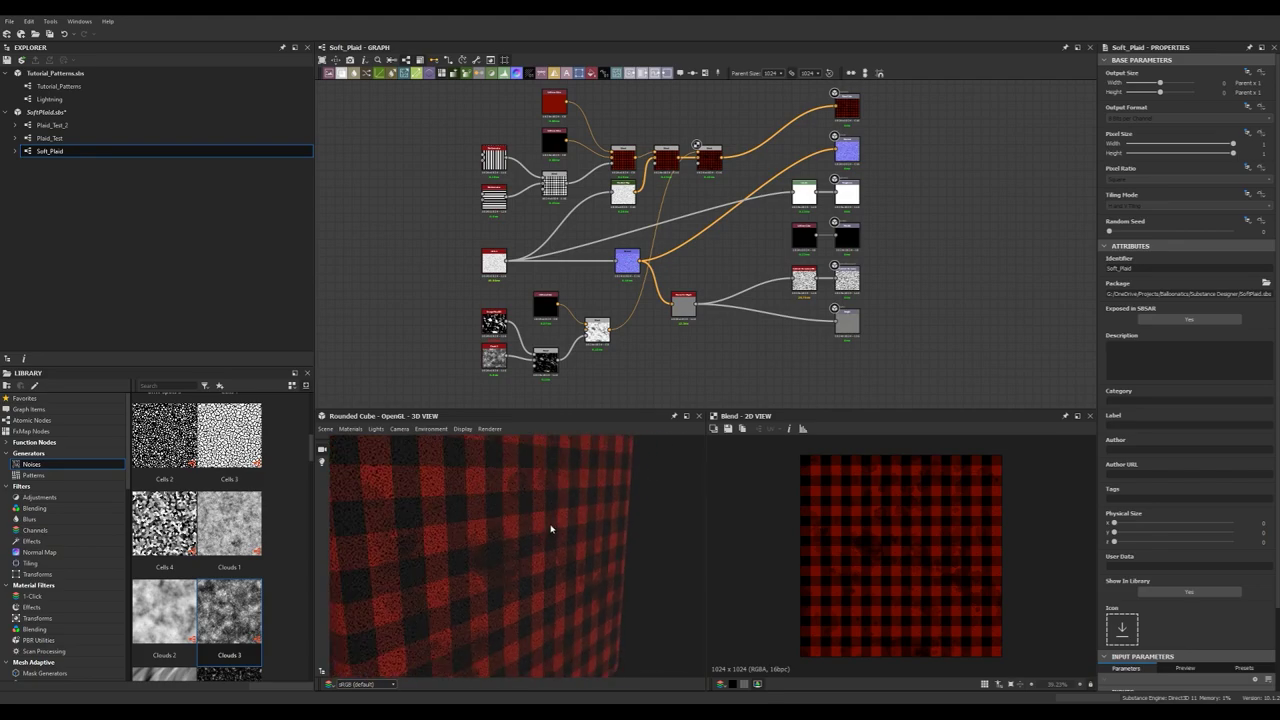
{"action": "left_click", "coordinate": [546, 305]}
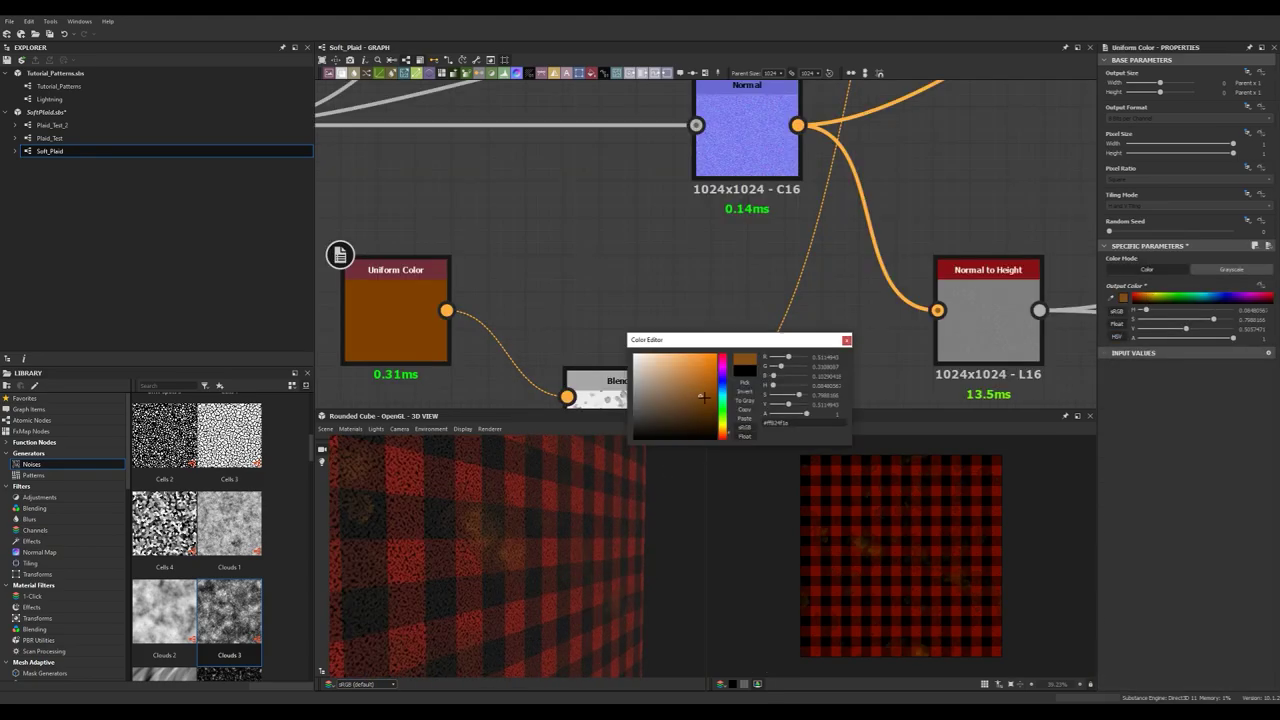
{"action": "mouse_move", "coordinate": [730, 400]}
{"action": "left_mouse_down"}
{"action": "mouse_move", "coordinate": [690, 417]}
{"action": "mouse_move", "coordinate": [666, 406]}
{"action": "left_mouse_up"}
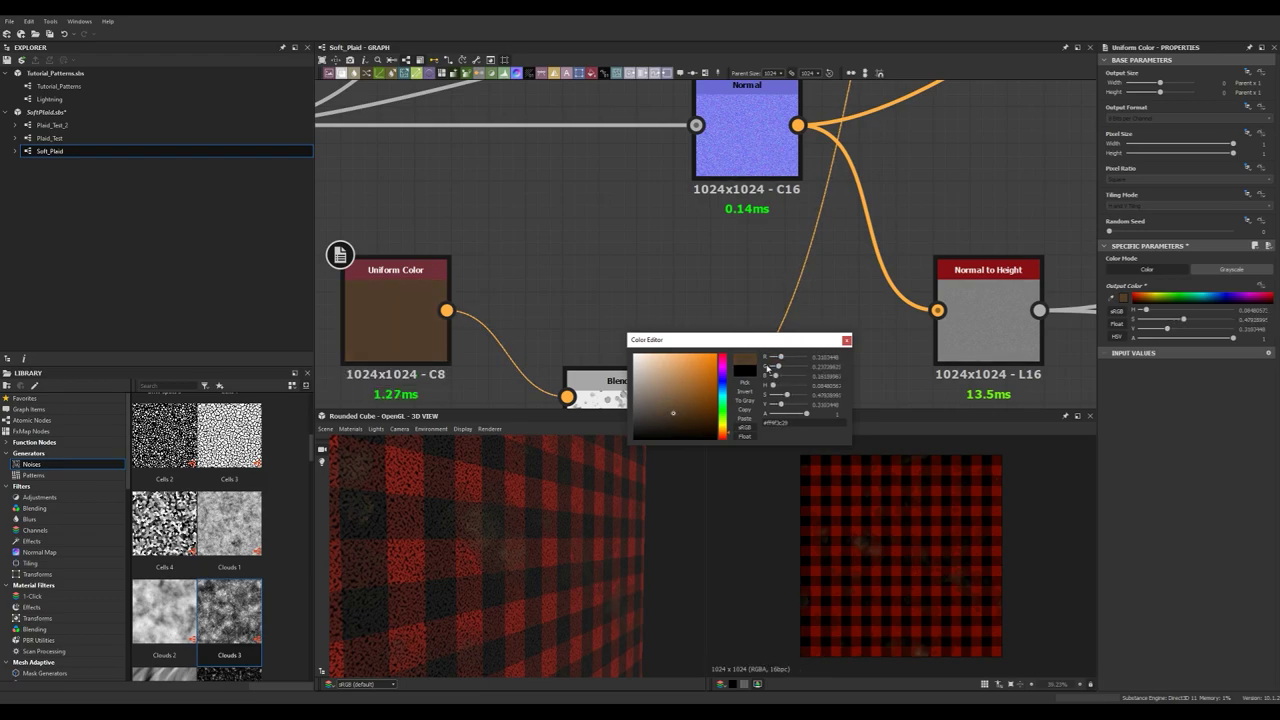
{"action": "left_click", "coordinate": [847, 341]}
Examine the dirt nodes' wiring in the graph and the brown stains on the rounded cube
{"action": "middle_click_drag", "start_coordinate": [614, 354], "coordinate": [926, 216]}
{"action": "middle_click_drag", "start_coordinate": [702, 294], "coordinate": [688, 214]}
{"action": "scroll", "coordinate": [686, 214], "scroll_direction": "down", "scroll_amount": 2}
{"action": "scroll", "coordinate": [686, 324], "scroll_direction": "up", "scroll_amount": 3}
{"action": "scroll", "coordinate": [686, 324], "scroll_direction": "up", "scroll_amount": 2}
{"action": "left_click", "coordinate": [686, 316]}
{"action": "scroll", "coordinate": [542, 334], "scroll_direction": "down", "scroll_amount": 4}
{"action": "middle_click_drag", "start_coordinate": [530, 345], "coordinate": [614, 352]}
{"action": "scroll", "coordinate": [608, 353], "scroll_direction": "down", "scroll_amount": 1}
{"action": "middle_click_drag", "start_coordinate": [797, 348], "coordinate": [655, 372]}
{"action": "scroll", "coordinate": [783, 335], "scroll_direction": "down", "scroll_amount": 2}
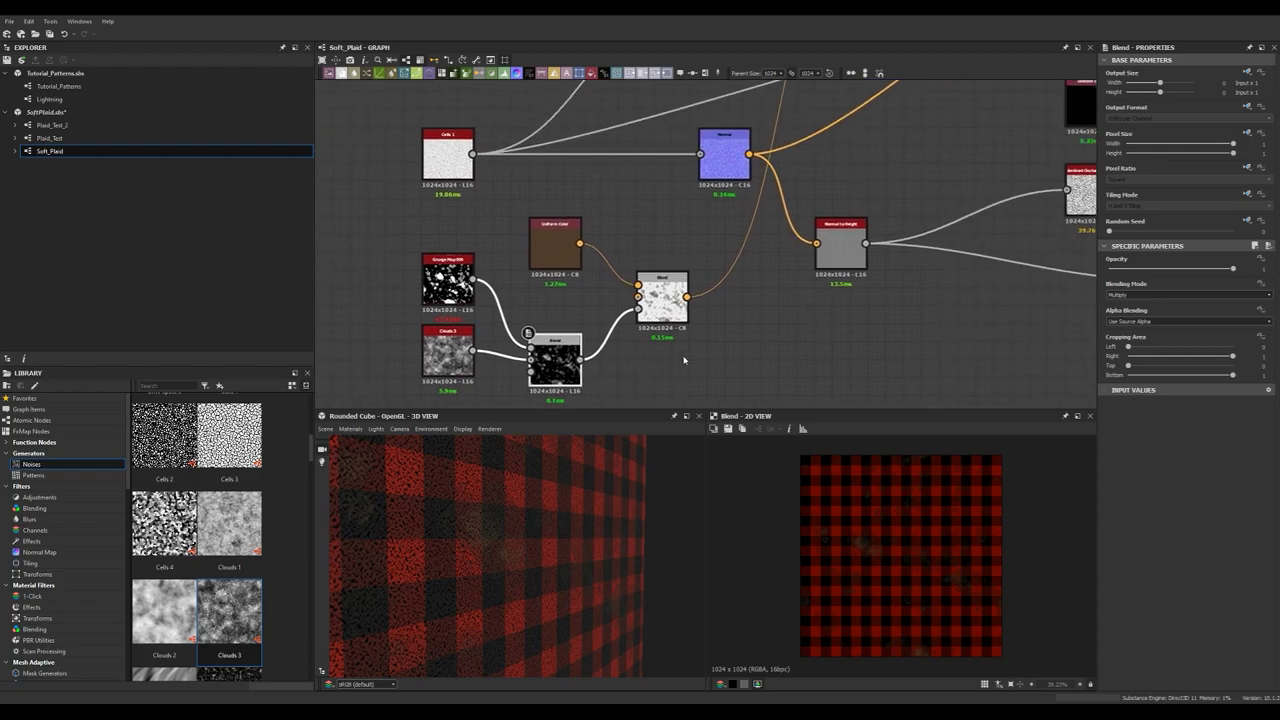
{"action": "scroll", "coordinate": [608, 503], "scroll_direction": "down", "scroll_amount": 4}
{"action": "left_click_drag", "start_coordinate": [592, 520], "coordinate": [583, 491], "text": "alt"}
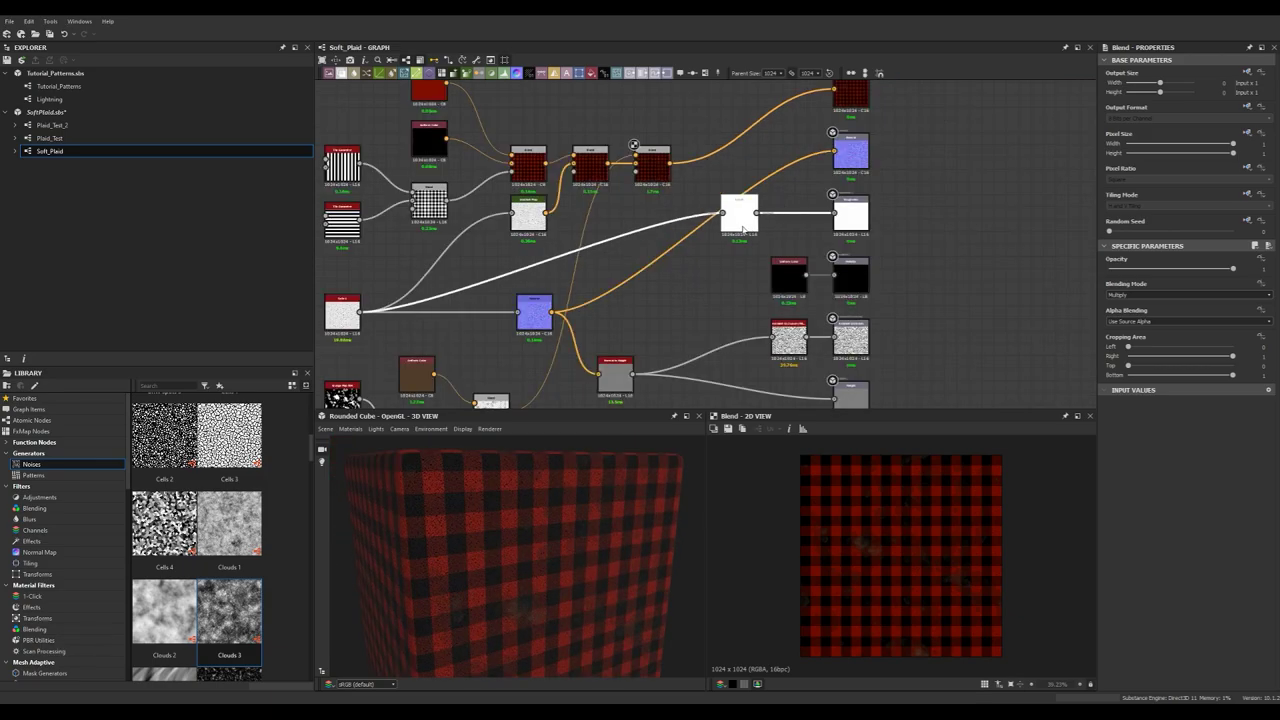
Add a Blend node after the roughness Levels and feed it from the Levels node and the grunge Blend
{"action": "key", "text": "space"}
{"action": "type", "text": "bl"}
{"action": "key", "text": "Return"}
{"action": "middle_click_drag", "start_coordinate": [651, 320], "coordinate": [627, 332]}
{"action": "left_click_drag", "start_coordinate": [658, 314], "coordinate": [671, 300]}
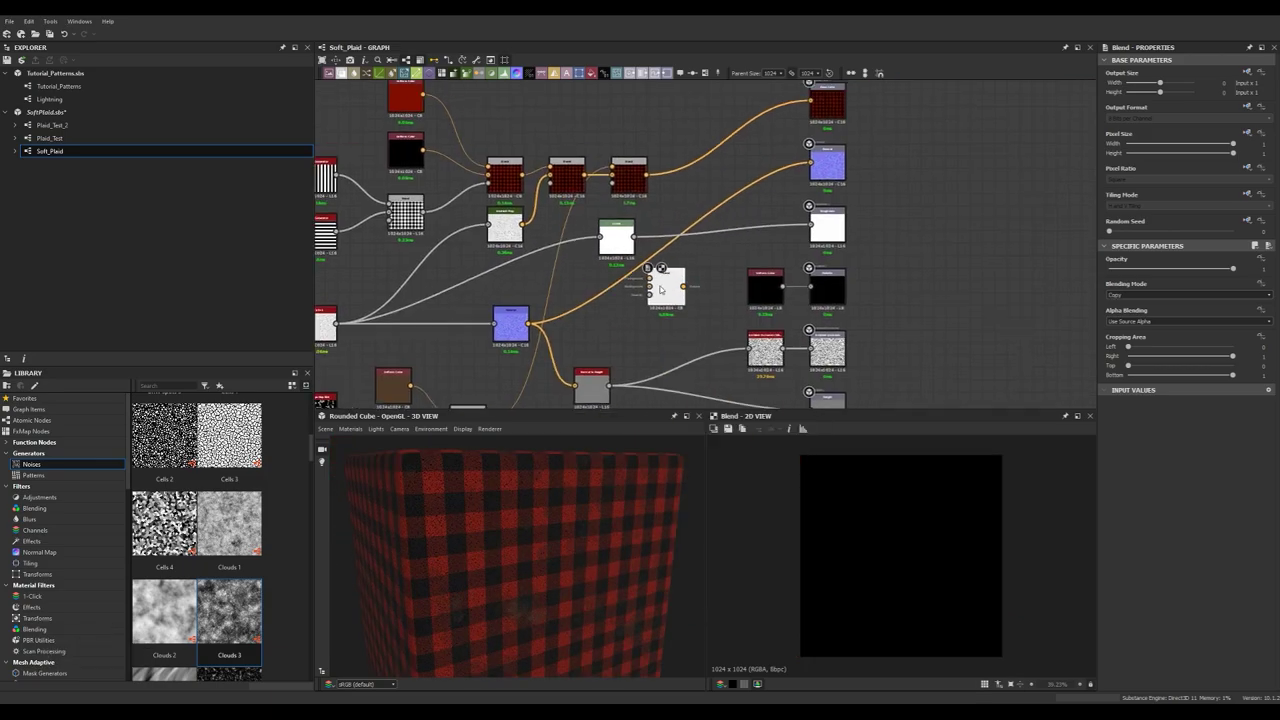
{"action": "middle_click_drag", "start_coordinate": [646, 290], "coordinate": [716, 222]}
{"action": "scroll", "coordinate": [591, 377], "scroll_direction": "up", "scroll_amount": 2}
{"action": "middle_click_drag", "start_coordinate": [591, 377], "coordinate": [641, 328]}
{"action": "scroll", "coordinate": [641, 328], "scroll_direction": "down", "scroll_amount": 1}
{"action": "left_click_drag", "start_coordinate": [795, 152], "coordinate": [794, 149]}
{"action": "scroll", "coordinate": [809, 210], "scroll_direction": "down", "scroll_amount": 1}
{"action": "middle_click_drag", "start_coordinate": [810, 216], "coordinate": [649, 338]}
Try the Add (Linear Dodge) and Add Sub blending modes on the roughness Blend
{"action": "left_click", "coordinate": [1142, 295]}
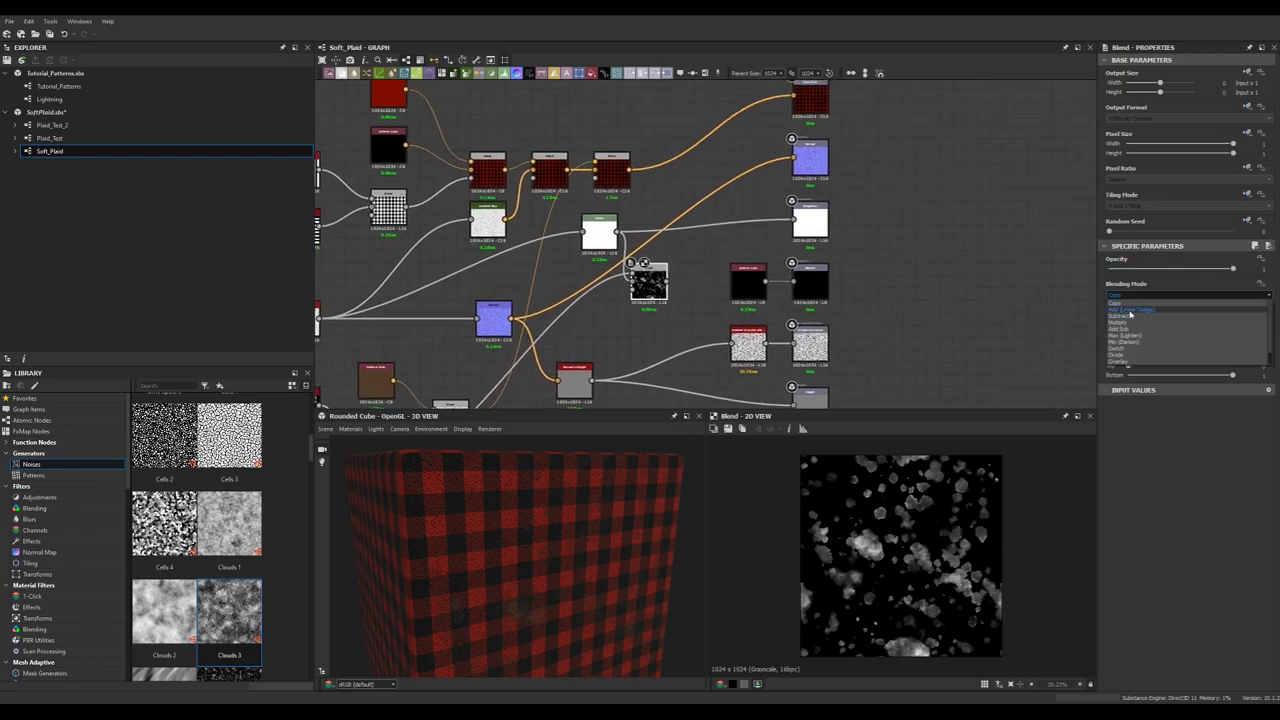
{"action": "left_click", "coordinate": [1131, 310]}
{"action": "left_click_drag", "start_coordinate": [1195, 275], "coordinate": [1240, 277]}
{"action": "left_click", "coordinate": [1130, 296]}
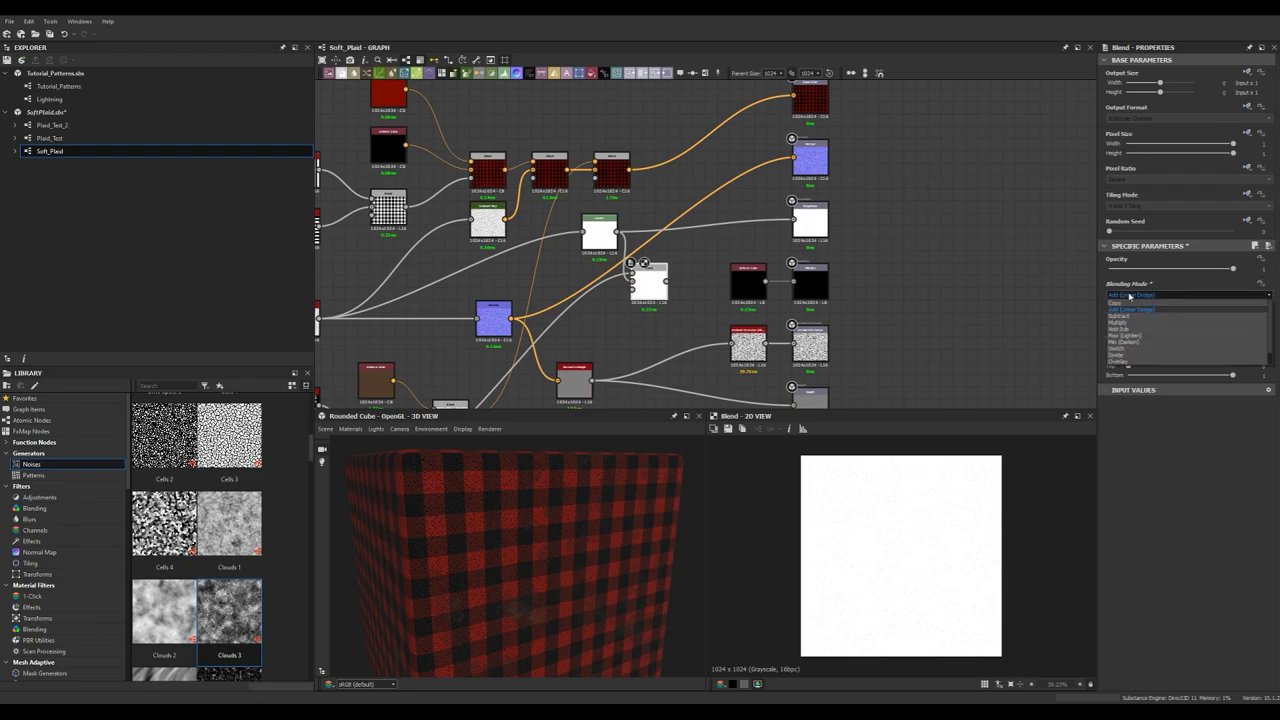
{"action": "left_click", "coordinate": [1125, 329]}
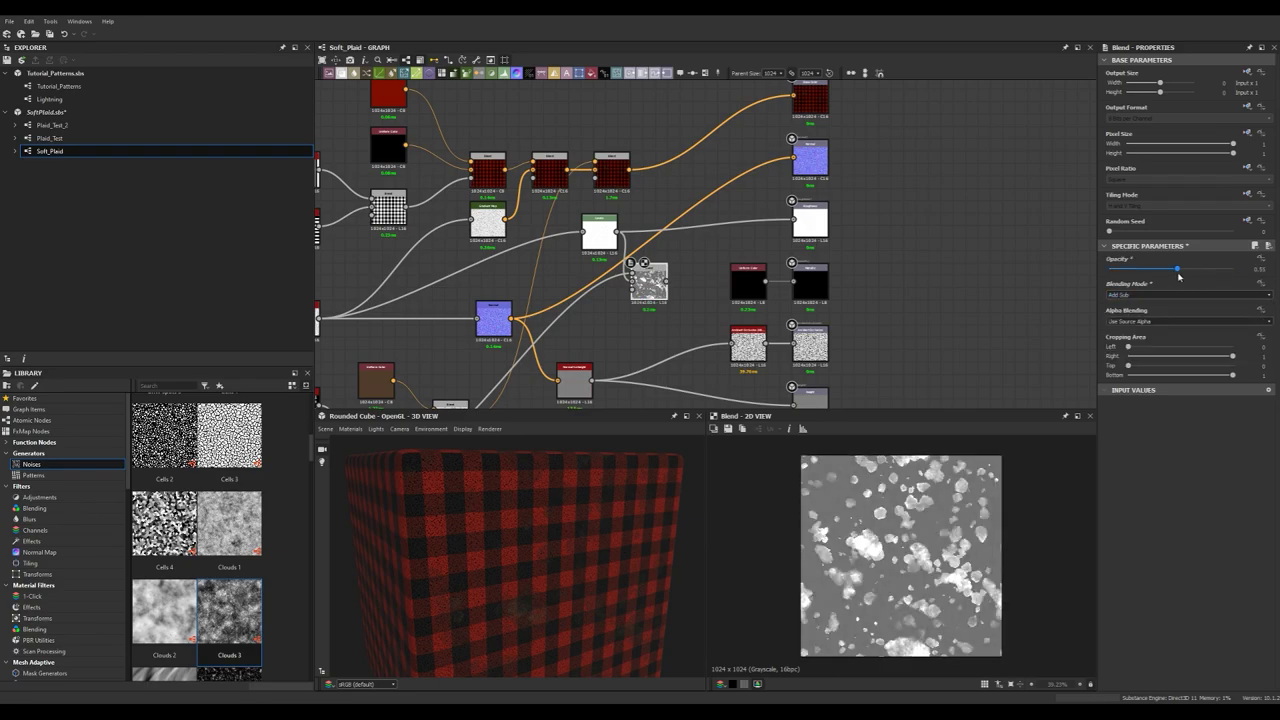
Connect the grunge Blend to the roughness Blend's opacity input as a mask as well
{"action": "scroll", "coordinate": [679, 308], "scroll_direction": "up", "scroll_amount": 4}
{"action": "scroll", "coordinate": [560, 314], "scroll_direction": "down", "scroll_amount": 2}
{"action": "middle_click_drag", "start_coordinate": [455, 396], "coordinate": [628, 320]}
{"action": "scroll", "coordinate": [725, 215], "scroll_direction": "down", "scroll_amount": 1}
{"action": "middle_click_drag", "start_coordinate": [725, 215], "coordinate": [685, 236]}
{"action": "left_click_drag", "start_coordinate": [727, 184], "coordinate": [728, 181]}
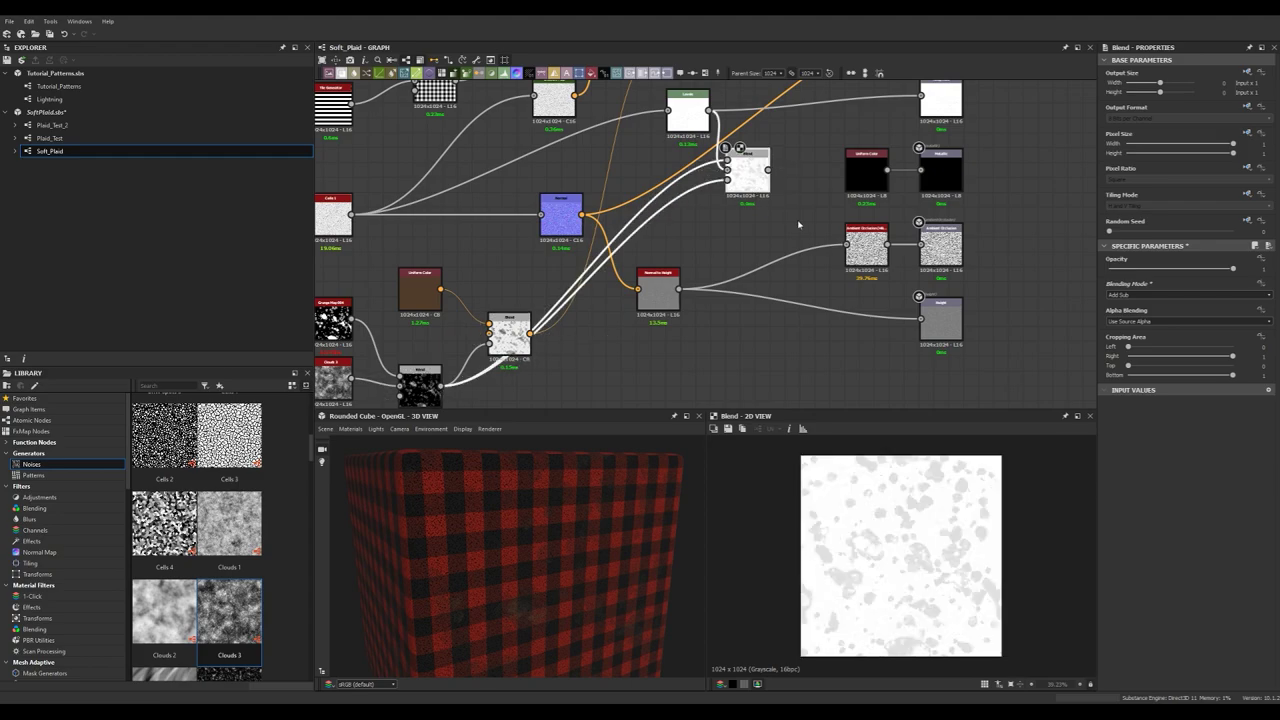
Set the roughness Blend's Blending Mode to Copy after trying Add (Linear Dodge)
{"action": "scroll", "coordinate": [787, 150], "scroll_direction": "up", "scroll_amount": 5}
{"action": "left_click", "coordinate": [1179, 297]}
{"action": "left_click", "coordinate": [1154, 311]}
{"action": "left_click", "coordinate": [1152, 297]}
{"action": "left_click", "coordinate": [1147, 303]}
Reposition the roughness Blend and connect it to the Roughness output
{"action": "scroll", "coordinate": [813, 300], "scroll_direction": "down", "scroll_amount": 3}
{"action": "mouse_move", "coordinate": [813, 300]}
{"action": "middle_mouse_down"}
{"action": "mouse_move", "coordinate": [795, 222]}
{"action": "mouse_move", "coordinate": [694, 291]}
{"action": "mouse_move", "coordinate": [660, 351]}
{"action": "middle_mouse_up"}
{"action": "scroll", "coordinate": [795, 222], "scroll_direction": "down", "scroll_amount": 3}
{"action": "left_click_drag", "start_coordinate": [751, 233], "coordinate": [779, 242]}
{"action": "left_click_drag", "start_coordinate": [608, 321], "coordinate": [727, 246]}
Examine the stains' roughness on the rounded cube from several angles and review the related graph nodes
{"action": "scroll", "coordinate": [560, 497], "scroll_direction": "up", "scroll_amount": 5}
{"action": "mouse_move", "coordinate": [560, 497]}
{"action": "left_mouse_down", "text": "alt"}
{"action": "mouse_move", "coordinate": [471, 514]}
{"action": "mouse_move", "coordinate": [535, 500]}
{"action": "left_mouse_up", "text": "alt"}
{"action": "scroll", "coordinate": [471, 514], "scroll_direction": "down", "scroll_amount": 5}
{"action": "middle_click_drag", "start_coordinate": [659, 314], "coordinate": [780, 190]}
{"action": "left_click", "coordinate": [724, 236]}
{"action": "mouse_move", "coordinate": [724, 236]}
{"action": "middle_mouse_down"}
{"action": "mouse_move", "coordinate": [764, 208]}
{"action": "mouse_move", "coordinate": [747, 229]}
{"action": "middle_mouse_up"}
{"action": "left_click_drag", "start_coordinate": [510, 500], "coordinate": [604, 502], "text": "alt"}
{"action": "middle_click_drag", "start_coordinate": [746, 256], "coordinate": [613, 340]}
{"action": "scroll", "coordinate": [613, 340], "scroll_direction": "down", "scroll_amount": 3}
{"action": "middle_click_drag", "start_coordinate": [834, 257], "coordinate": [855, 197]}
{"action": "scroll", "coordinate": [620, 289], "scroll_direction": "up", "scroll_amount": 3}
{"action": "middle_click_drag", "start_coordinate": [620, 289], "coordinate": [686, 266]}
{"action": "middle_click_drag", "start_coordinate": [603, 325], "coordinate": [747, 323]}
Insert a Blend node before the Normal node, with the grunge Blend feeding its background and opacity inputs
{"action": "key", "text": "space"}
{"action": "type", "text": "blend"}
{"action": "key", "text": "Return"}
{"action": "left_click_drag", "start_coordinate": [458, 227], "coordinate": [565, 237]}
{"action": "middle_click_drag", "start_coordinate": [588, 245], "coordinate": [524, 256]}
{"action": "mouse_move", "coordinate": [524, 256]}
{"action": "left_mouse_down"}
{"action": "mouse_move", "coordinate": [508, 264]}
{"action": "mouse_move", "coordinate": [536, 255]}
{"action": "mouse_move", "coordinate": [524, 255]}
{"action": "left_mouse_up"}
Examine the stain relief on the rounded cube and the input connections of the Blend before the Normal node
{"action": "scroll", "coordinate": [470, 503], "scroll_direction": "down", "scroll_amount": 3}
{"action": "left_click_drag", "start_coordinate": [470, 503], "coordinate": [497, 489], "text": "alt"}
{"action": "mouse_move", "coordinate": [497, 489]}
{"action": "right_mouse_down", "text": "alt"}
{"action": "mouse_move", "coordinate": [491, 526]}
{"action": "mouse_move", "coordinate": [497, 514]}
{"action": "right_mouse_up", "text": "alt"}
{"action": "left_click_drag", "start_coordinate": [497, 514], "coordinate": [574, 400], "text": "alt"}
{"action": "middle_click_drag", "start_coordinate": [567, 297], "coordinate": [631, 271]}
{"action": "scroll", "coordinate": [633, 240], "scroll_direction": "up", "scroll_amount": 5}
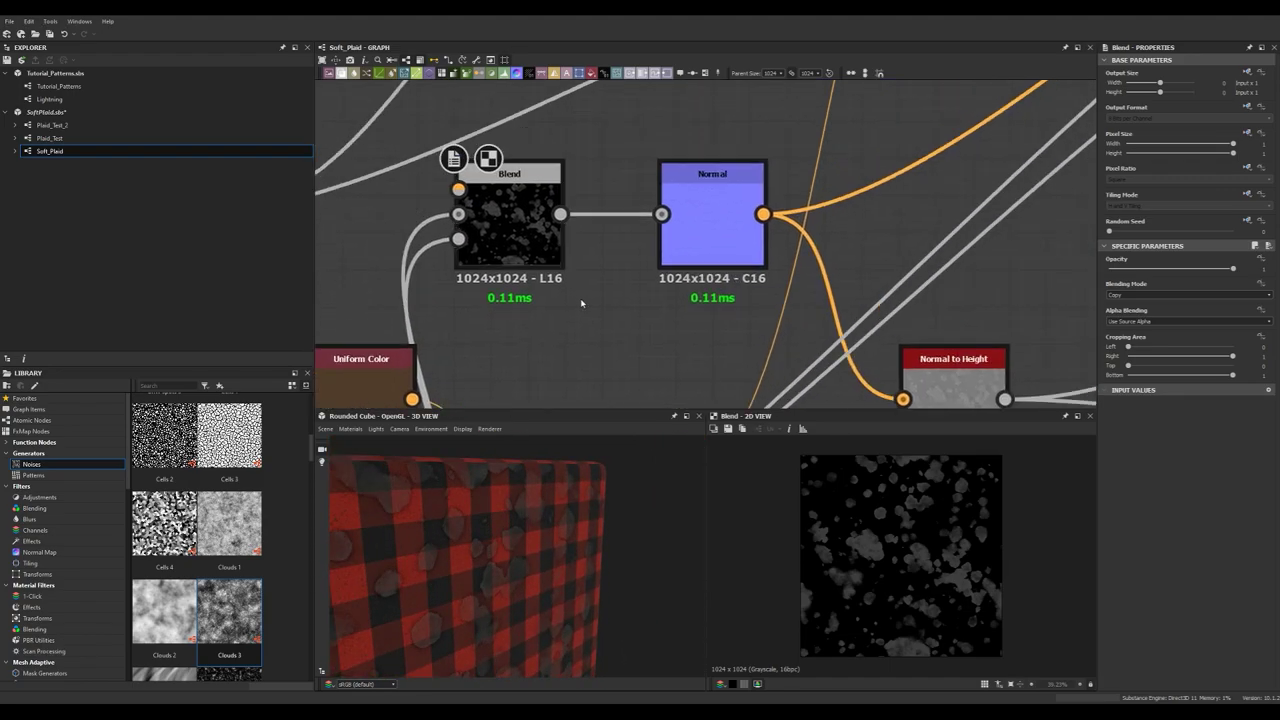
{"action": "left_click", "coordinate": [702, 225]}
{"action": "scroll", "coordinate": [560, 312], "scroll_direction": "down", "scroll_amount": 4}
{"action": "middle_click_drag", "start_coordinate": [504, 286], "coordinate": [602, 176]}
{"action": "left_click", "coordinate": [601, 175]}
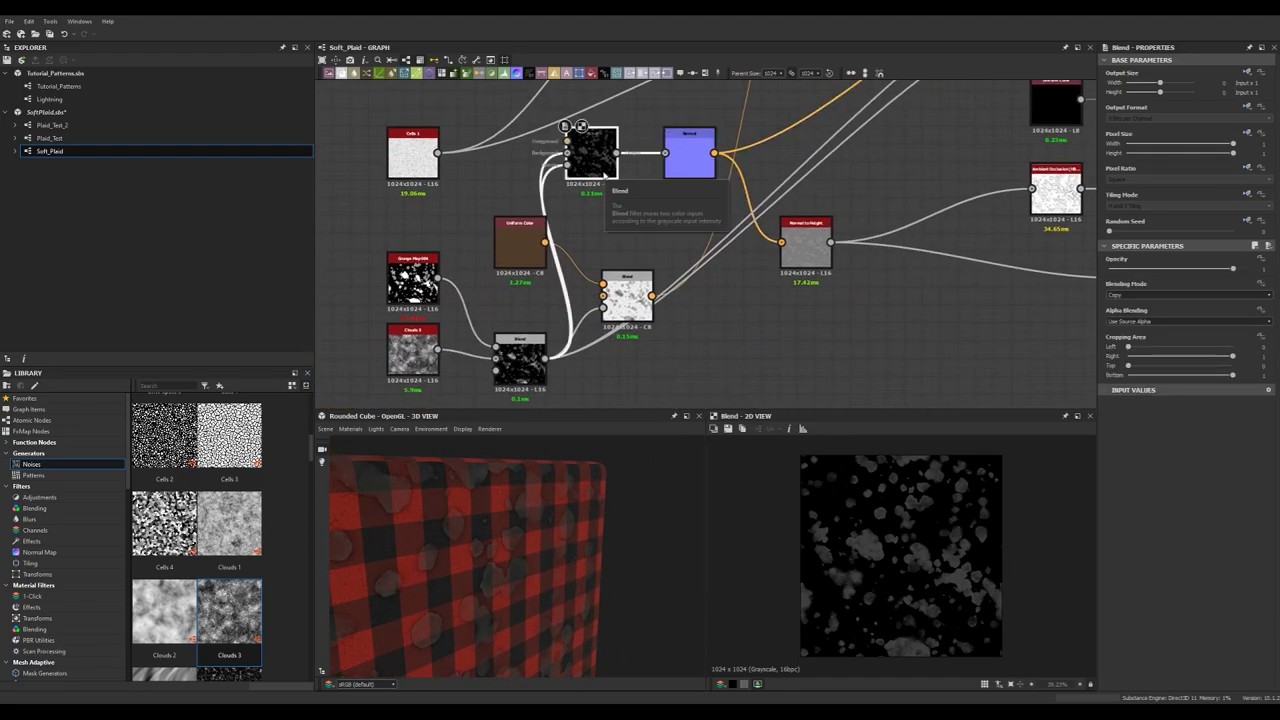